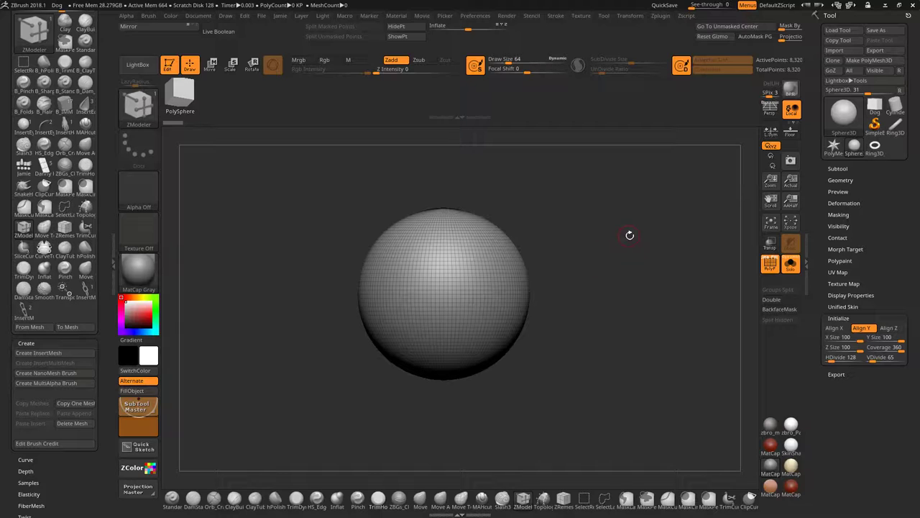
Step: Switch the active tool from the sphere to the Ring3D primitive
{"action": "left_click_drag", "start_coordinate": [629, 235], "coordinate": [657, 213]}
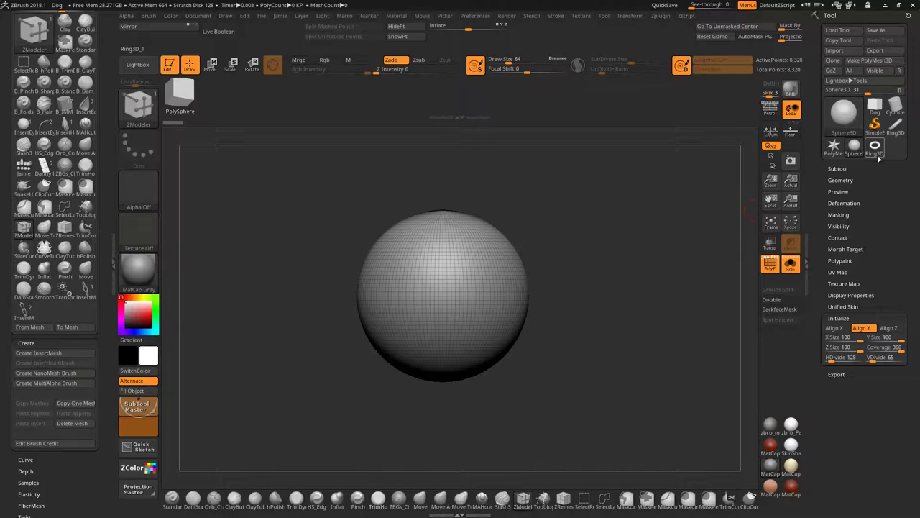
{"action": "mouse_move", "coordinate": [876, 155]}
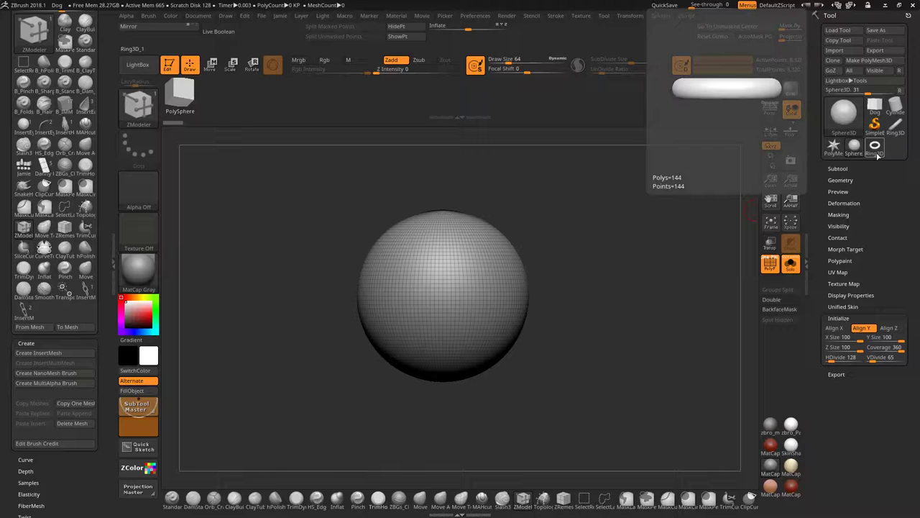
{"action": "left_click", "coordinate": [875, 153]}
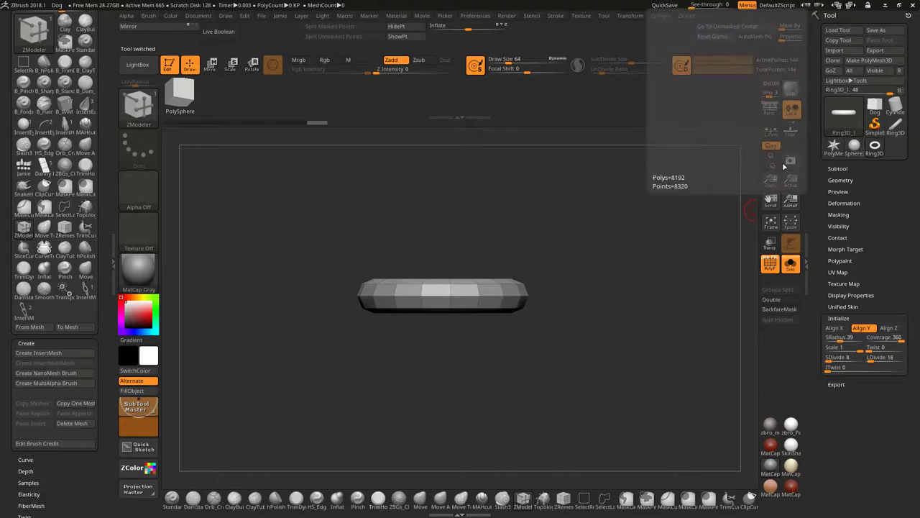
{"action": "left_click_drag", "start_coordinate": [580, 215], "coordinate": [716, 268]}
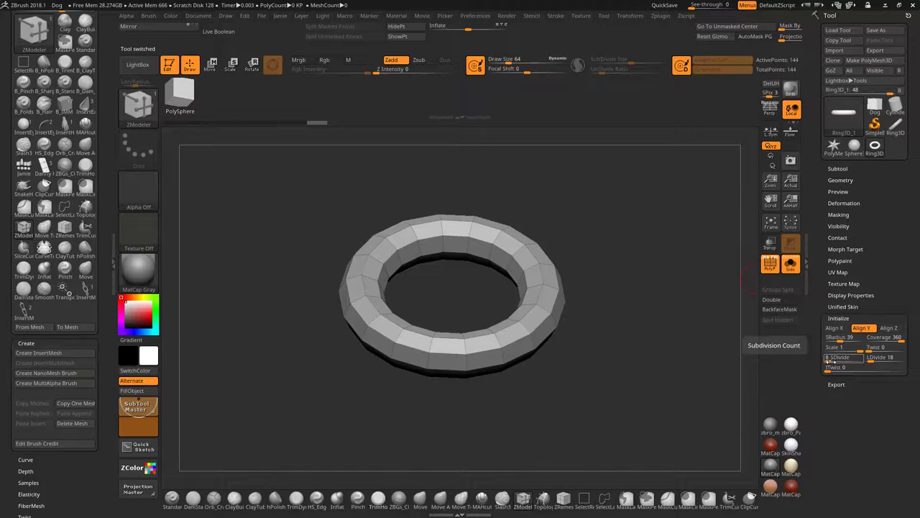
Step: Turn the ring so its opening faces the camera and convert it to a PolyMesh3D
{"action": "left_click_drag", "start_coordinate": [601, 238], "coordinate": [512, 301]}
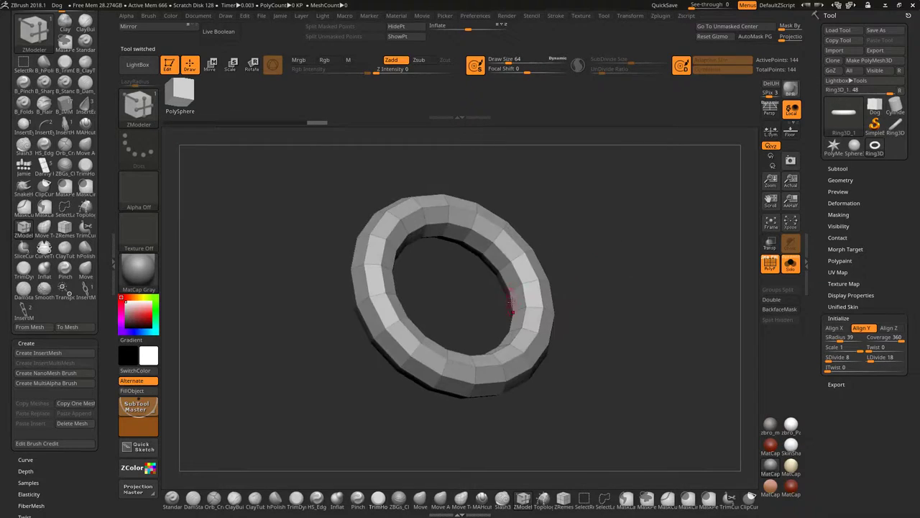
{"action": "left_click_drag", "start_coordinate": [618, 264], "coordinate": [500, 306]}
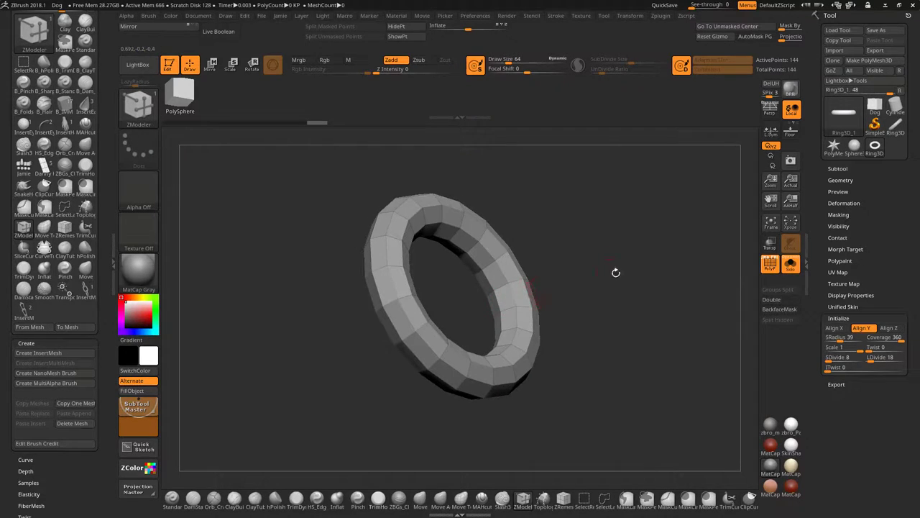
{"action": "left_click_drag", "start_coordinate": [616, 271], "coordinate": [572, 278]}
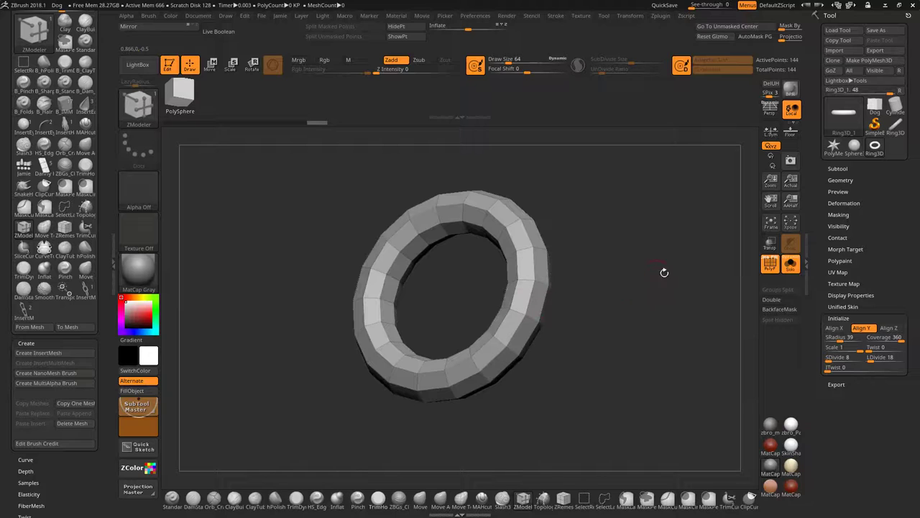
{"action": "left_click_drag", "start_coordinate": [616, 286], "coordinate": [527, 308]}
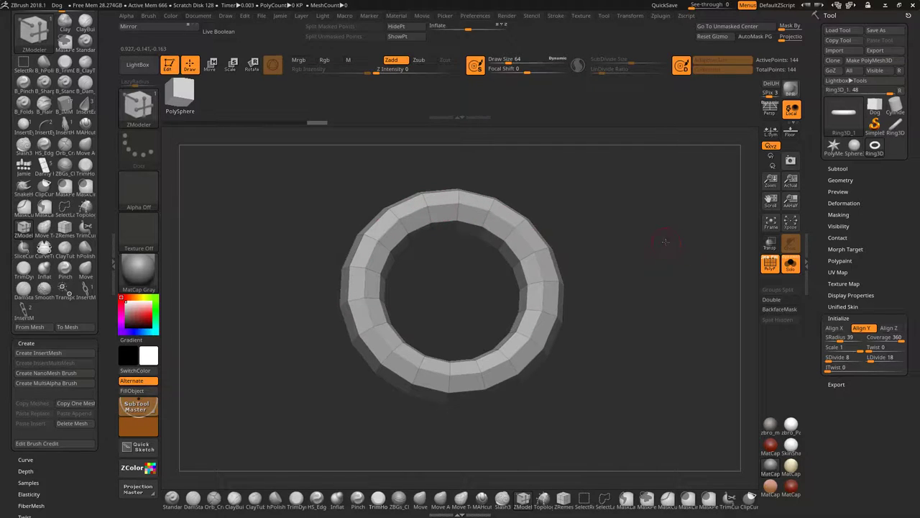
{"action": "mouse_move", "coordinate": [653, 273]}
{"action": "left_mouse_down"}
{"action": "mouse_move", "coordinate": [672, 277]}
{"action": "mouse_move", "coordinate": [644, 280]}
{"action": "mouse_move", "coordinate": [658, 275]}
{"action": "left_mouse_up"}
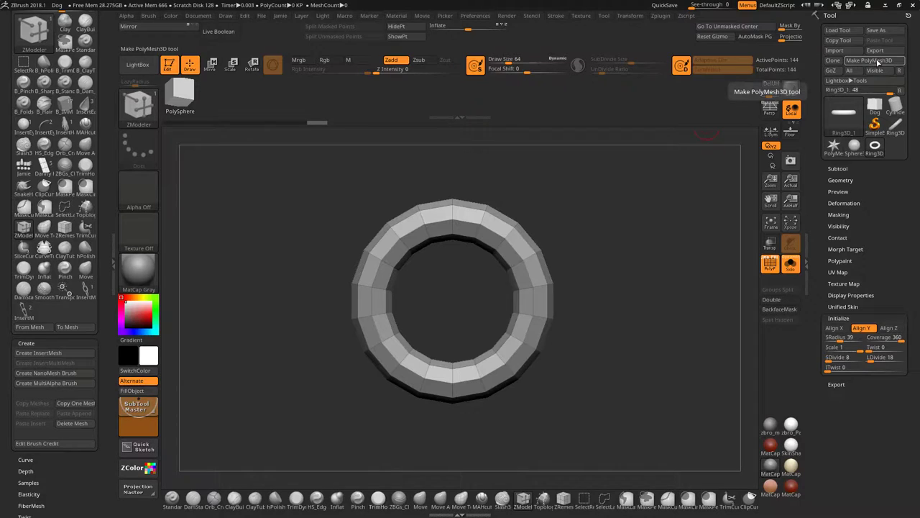
{"action": "left_click", "coordinate": [876, 60]}
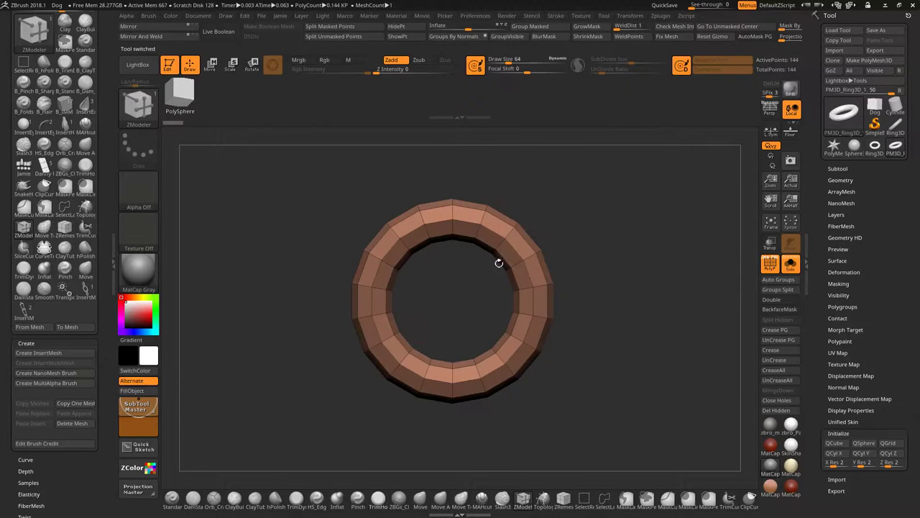
Step: Mask the upper half of the ring and move the unmasked lower half straight down to form an elongated chain link
{"action": "mouse_move", "coordinate": [613, 307]}
{"action": "left_mouse_down"}
{"action": "mouse_move", "coordinate": [624, 264]}
{"action": "mouse_move", "coordinate": [636, 270]}
{"action": "mouse_move", "coordinate": [623, 279]}
{"action": "mouse_move", "coordinate": [629, 272]}
{"action": "left_mouse_up"}
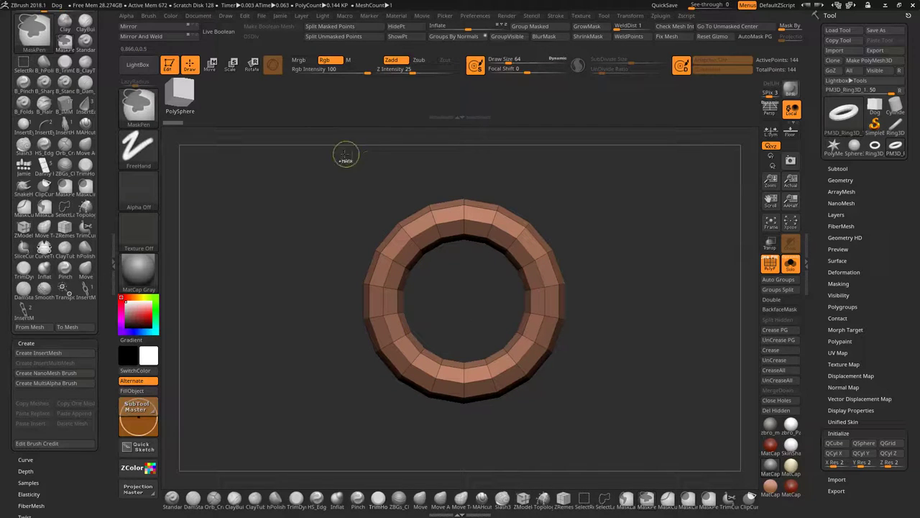
{"action": "mouse_move", "coordinate": [338, 153]}
{"action": "left_mouse_down", "text": "ctrl"}
{"action": "mouse_move", "coordinate": [521, 154]}
{"action": "mouse_move", "coordinate": [622, 264]}
{"action": "mouse_move", "coordinate": [628, 301]}
{"action": "left_mouse_up", "text": "ctrl"}
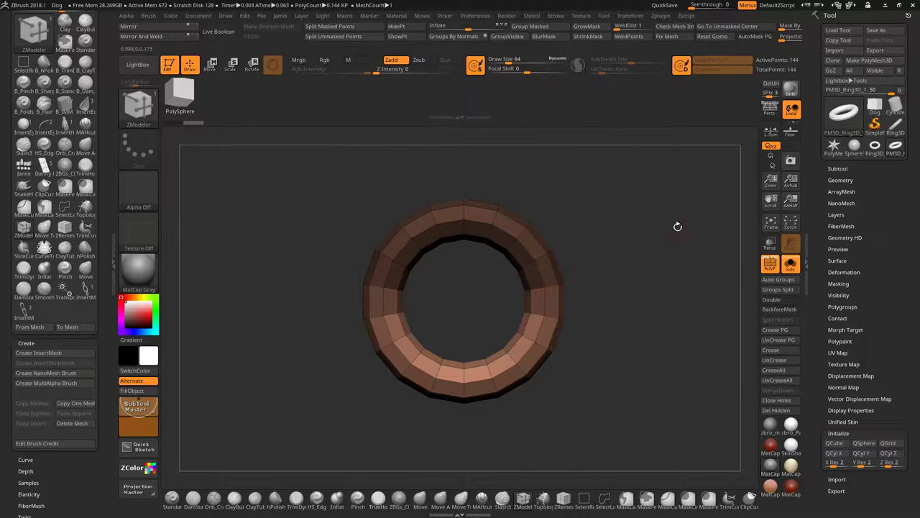
{"action": "left_click_drag", "start_coordinate": [665, 242], "coordinate": [597, 229], "text": "alt"}
{"action": "left_click", "coordinate": [210, 72]}
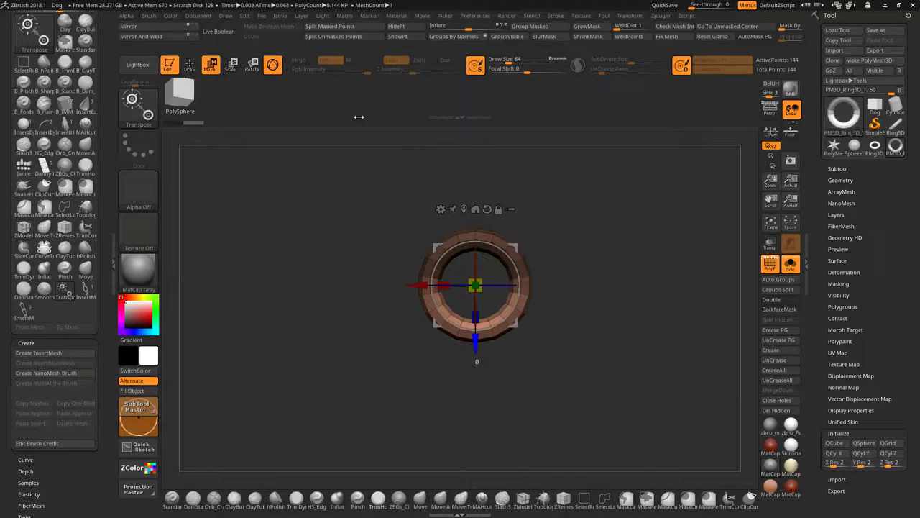
{"action": "left_click_drag", "start_coordinate": [474, 344], "coordinate": [475, 389]}
{"action": "right_click_drag", "start_coordinate": [559, 345], "coordinate": [574, 299]}
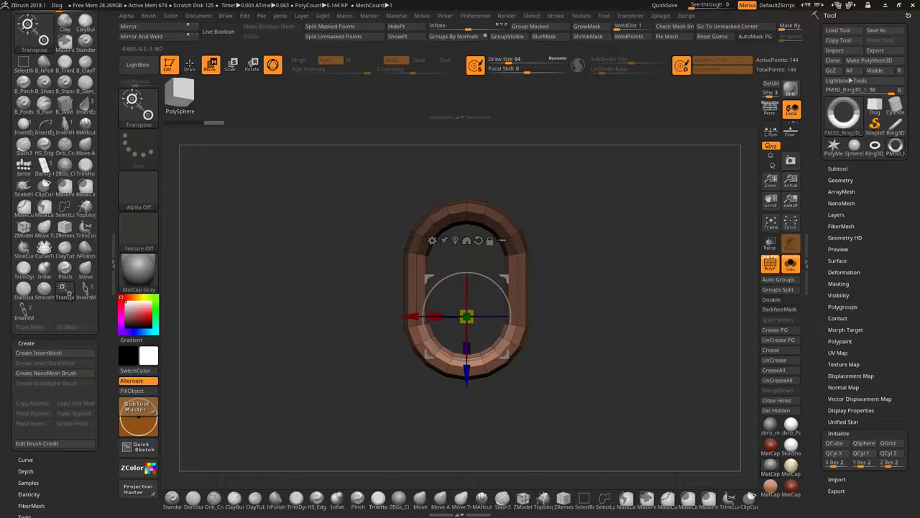
Step: Clear the mask on the link and recentre the gizmo on the whole unmasked mesh
{"action": "left_click_drag", "start_coordinate": [592, 315], "coordinate": [644, 299], "text": "alt"}
{"action": "left_click_drag", "start_coordinate": [646, 261], "coordinate": [643, 279], "text": "alt"}
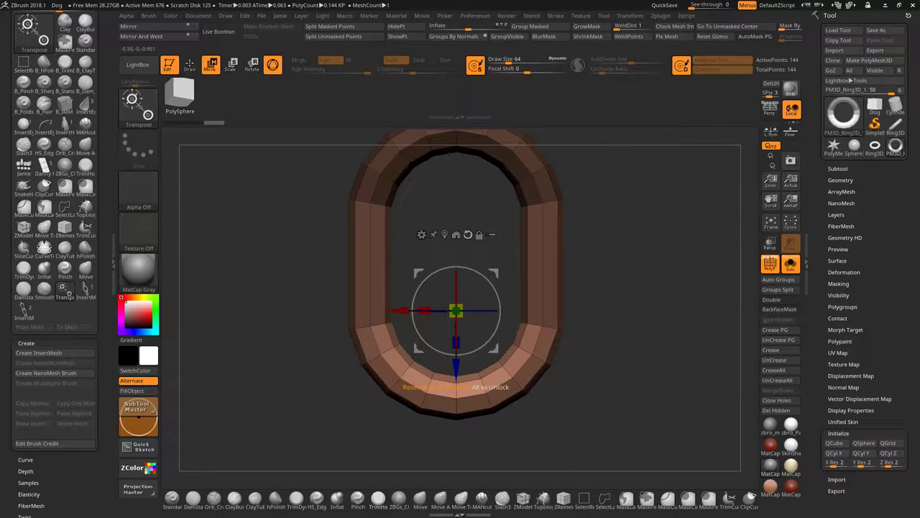
{"action": "left_click", "coordinate": [444, 234]}
{"action": "left_click", "coordinate": [479, 294]}
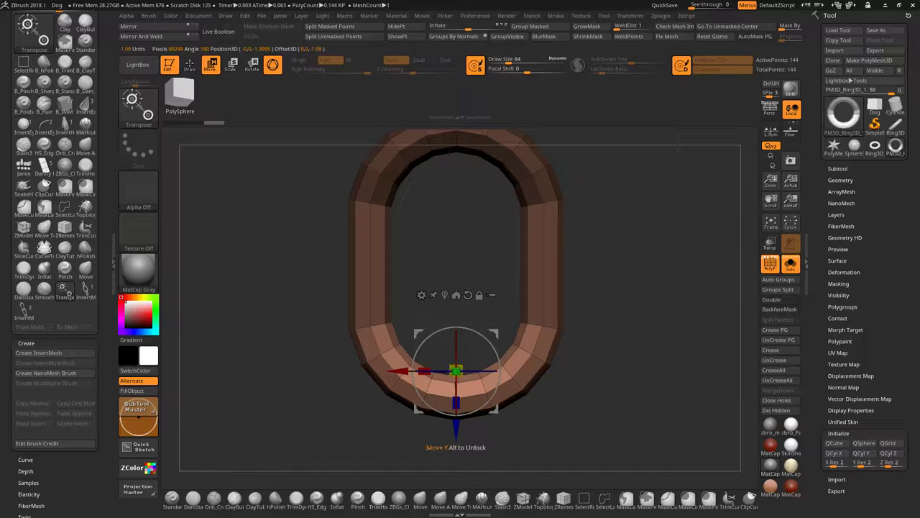
{"action": "left_click_drag", "start_coordinate": [635, 241], "coordinate": [653, 255], "text": "ctrl"}
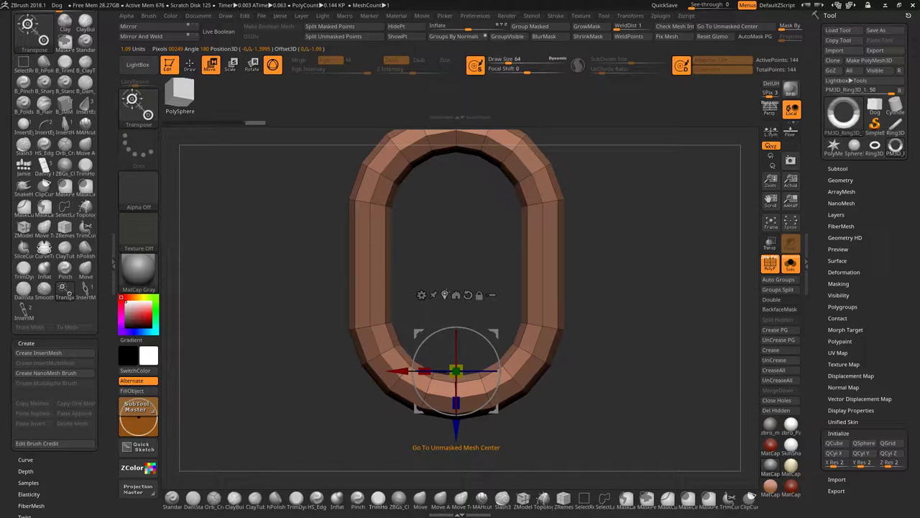
{"action": "left_click", "coordinate": [445, 295]}
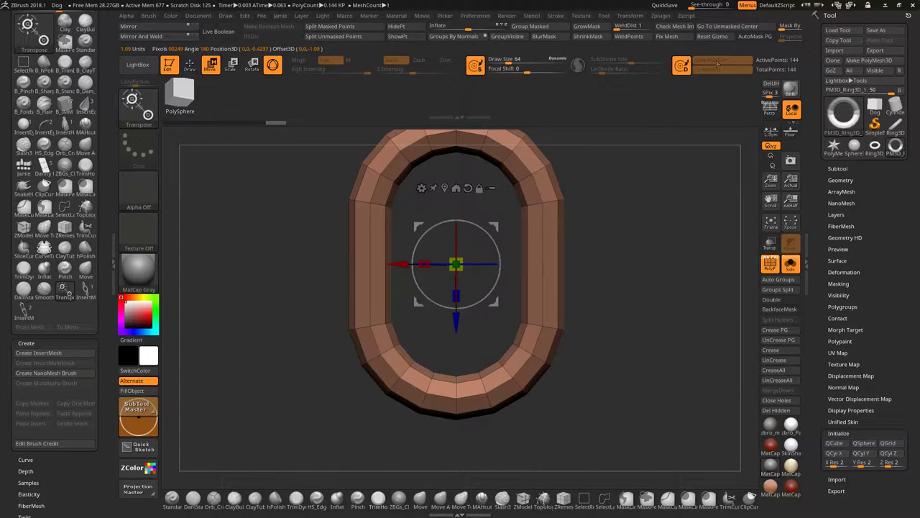
Step: Activate the ZModeler brush in Draw mode and set its edge action to Insert with the Single EdgeLoop target
{"action": "left_click_drag", "start_coordinate": [665, 215], "coordinate": [662, 270], "text": "alt"}
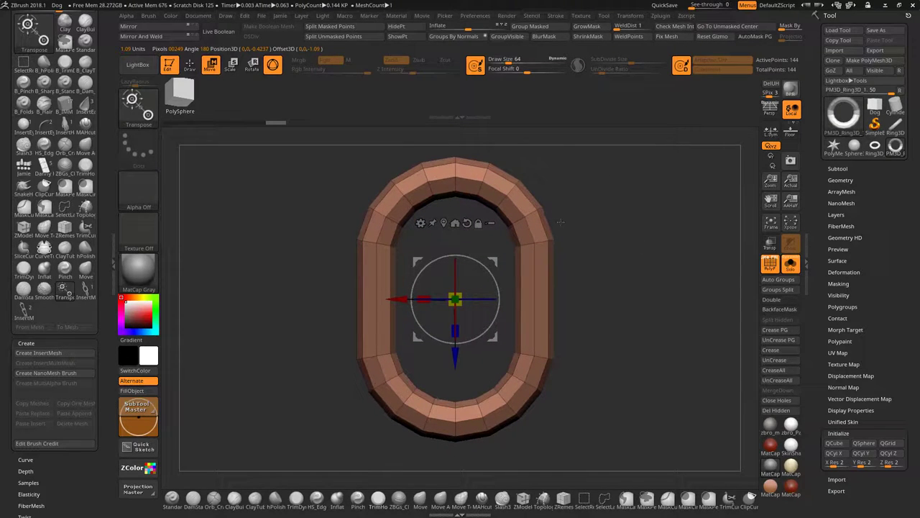
{"action": "left_click_drag", "start_coordinate": [621, 239], "coordinate": [502, 424]}
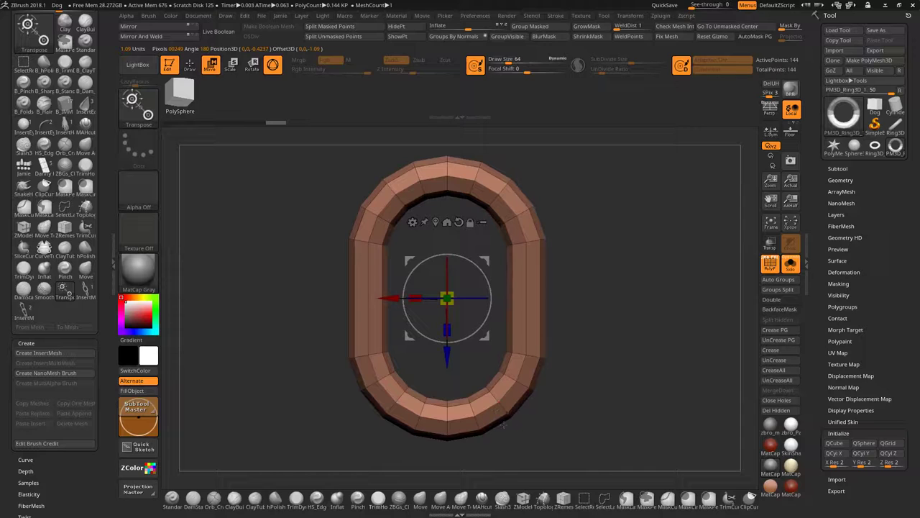
{"action": "left_click", "coordinate": [530, 501]}
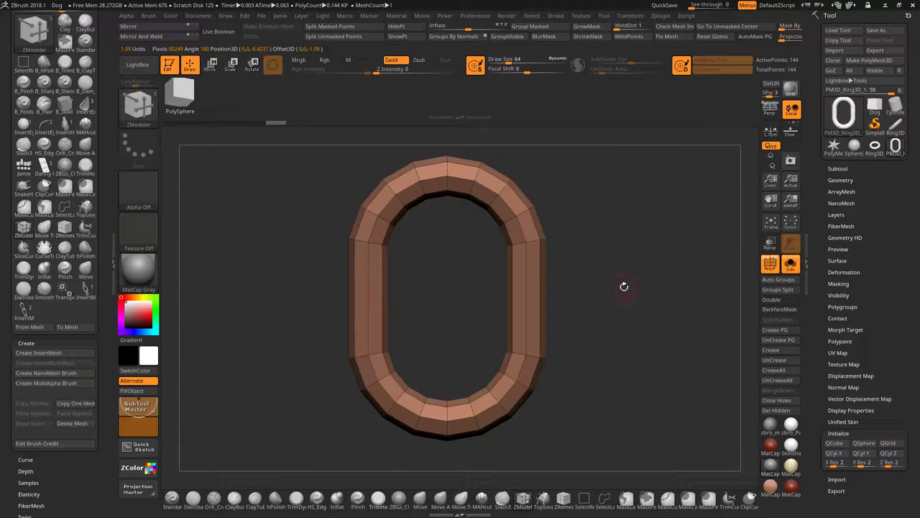
{"action": "key", "text": "b"}
{"action": "key", "text": "z"}
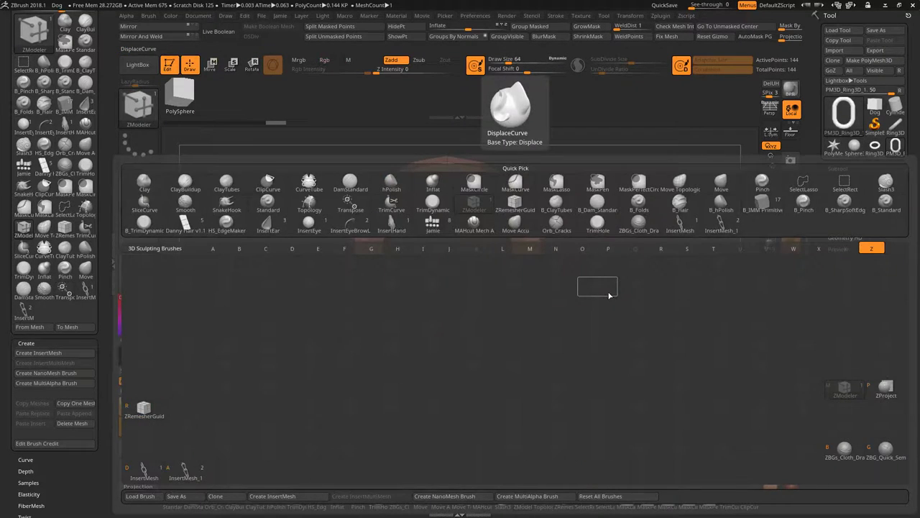
{"action": "key", "text": "m"}
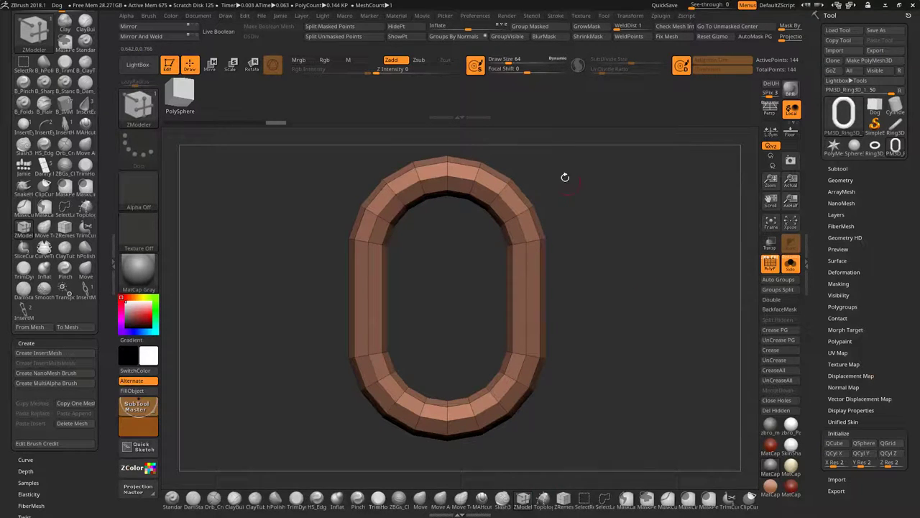
{"action": "key", "text": "space"}
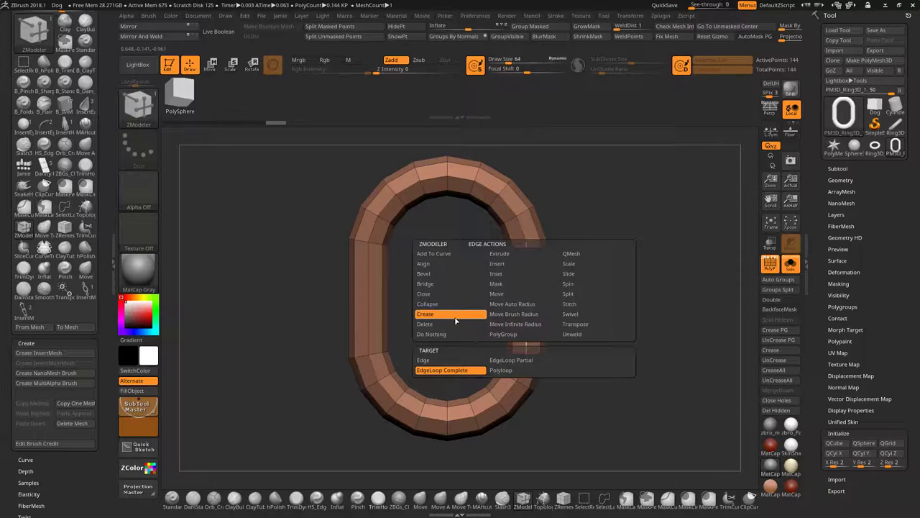
{"action": "left_click", "coordinate": [507, 264]}
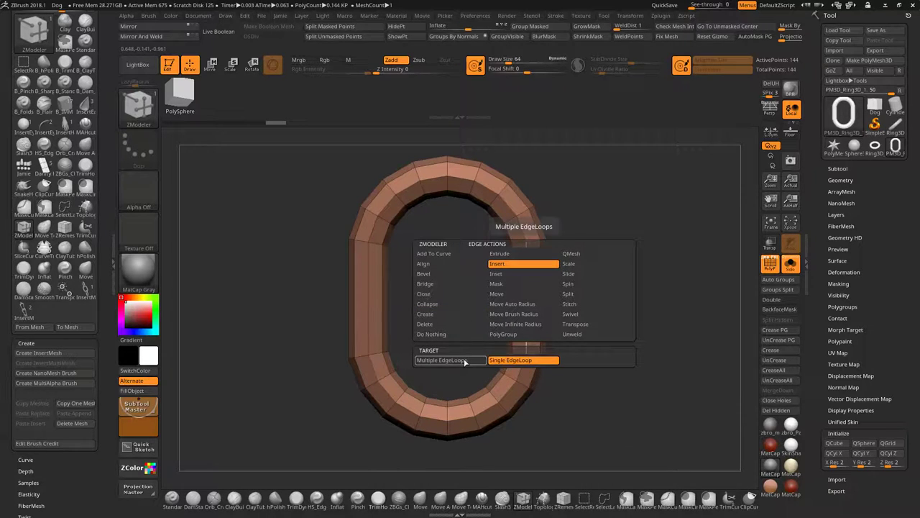
{"action": "left_click", "coordinate": [505, 361]}
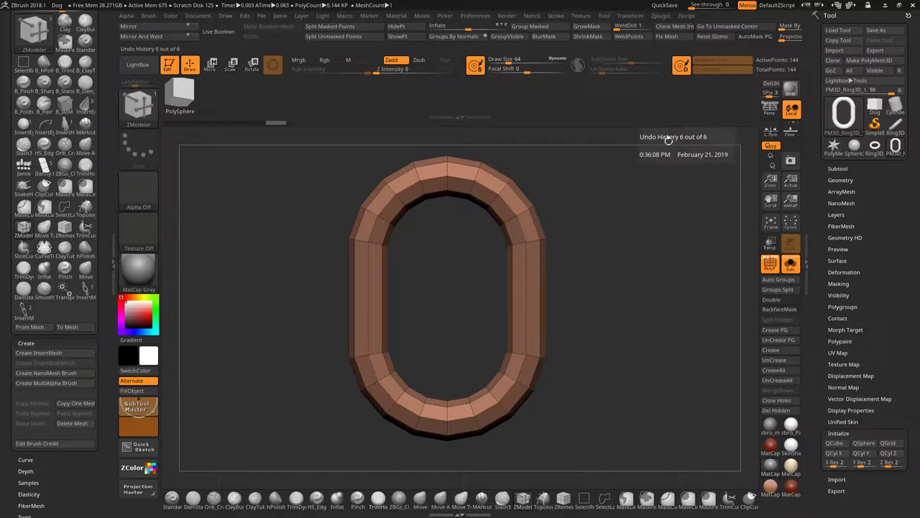
Step: Try inserting a single edge loop across one straight side of the link, and undo it
{"action": "left_click", "coordinate": [527, 296]}
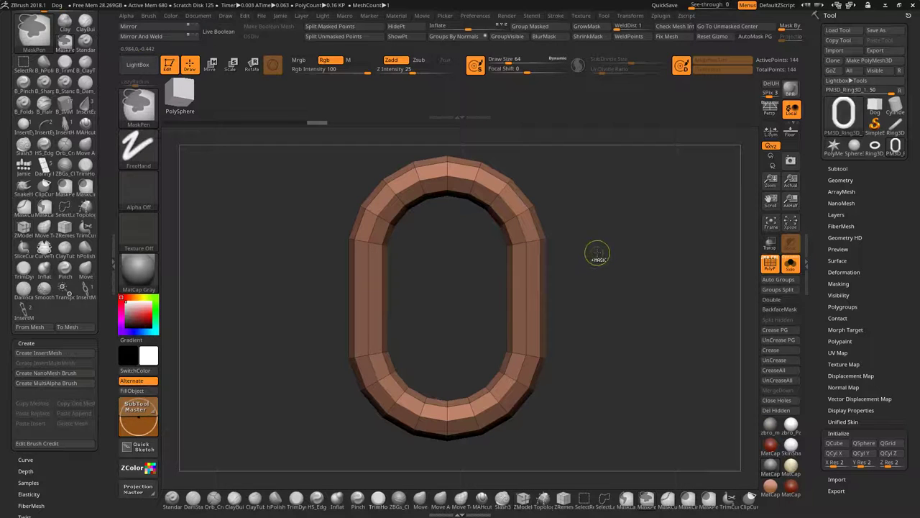
{"action": "key", "text": "ctrl+z"}
{"action": "left_click", "coordinate": [530, 305]}
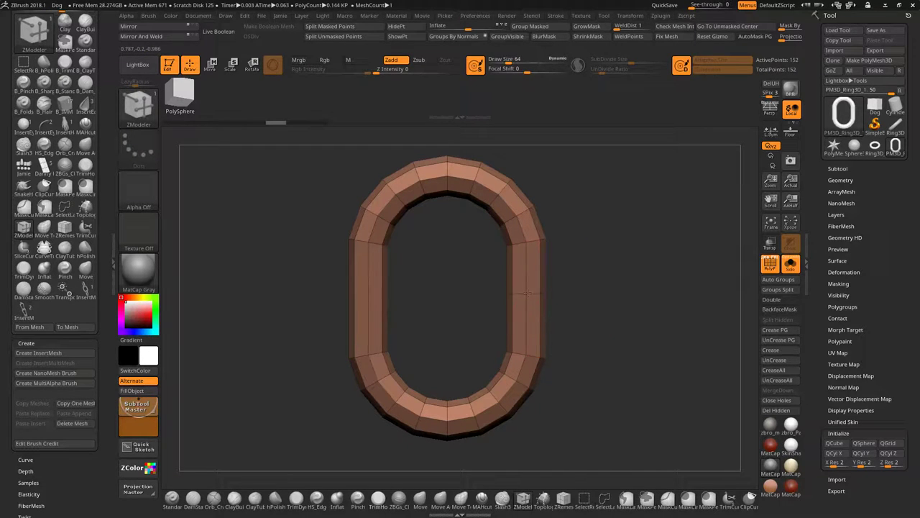
{"action": "key", "text": "ctrl+z"}
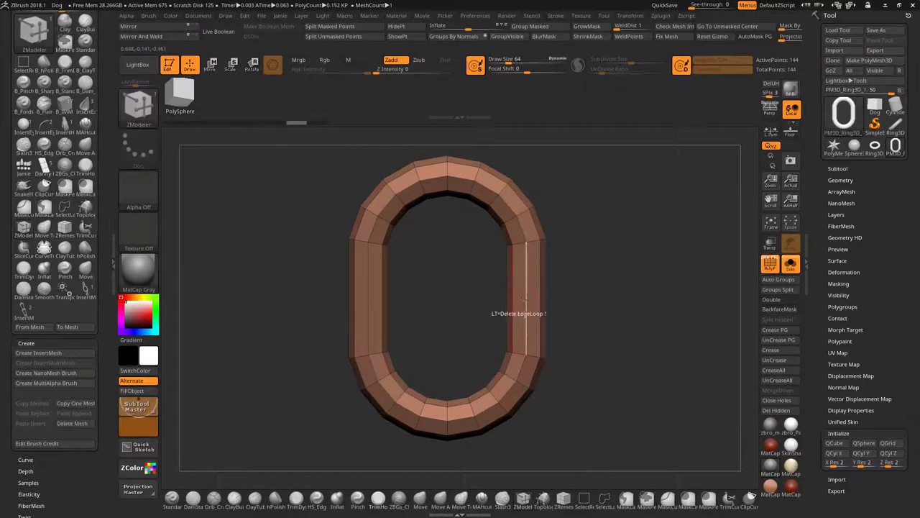
Step: Insert three evenly spaced edge loops across each straight side with the Multiple EdgeLoops target, and assign the whole link one polygroup
{"action": "key", "text": "space"}
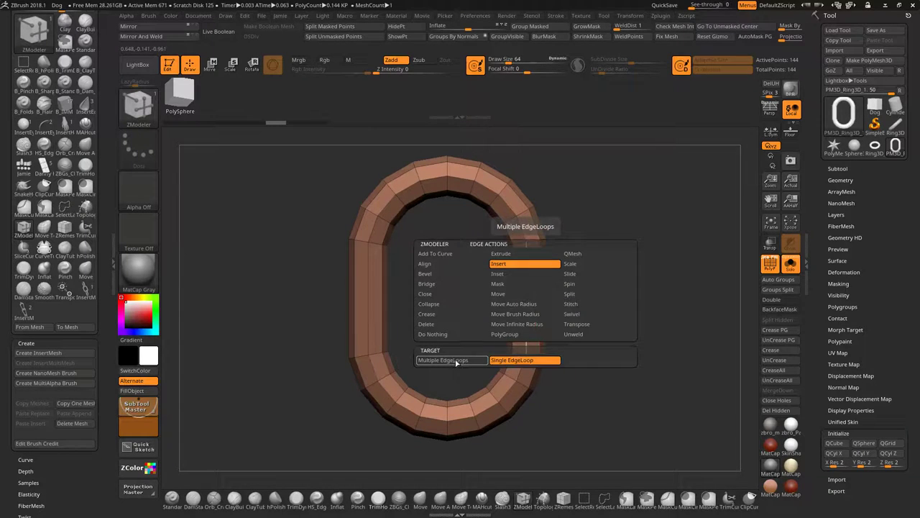
{"action": "left_click", "coordinate": [455, 361]}
{"action": "left_click", "coordinate": [521, 292]}
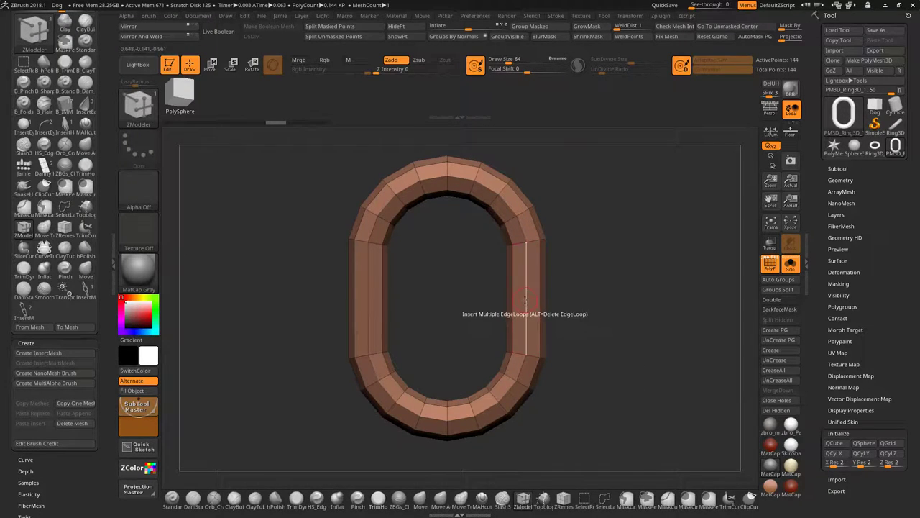
{"action": "left_click", "coordinate": [367, 289]}
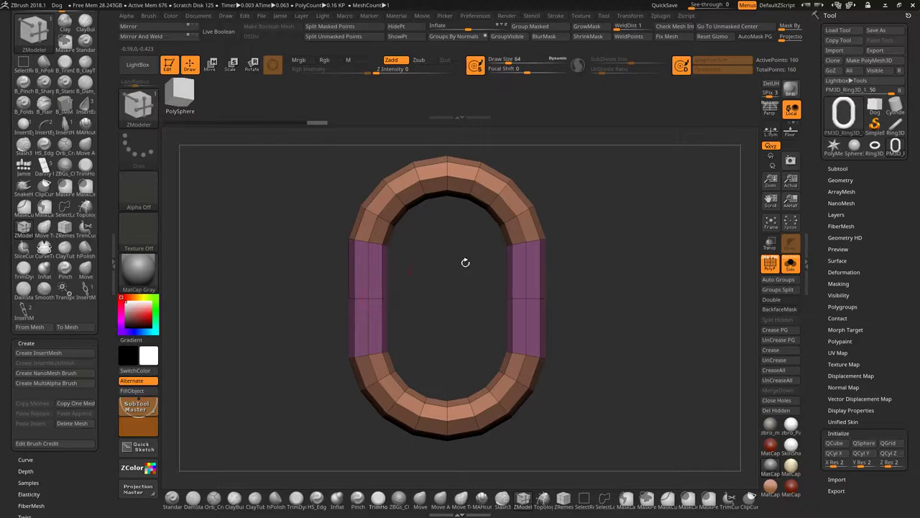
{"action": "left_click", "coordinate": [525, 273]}
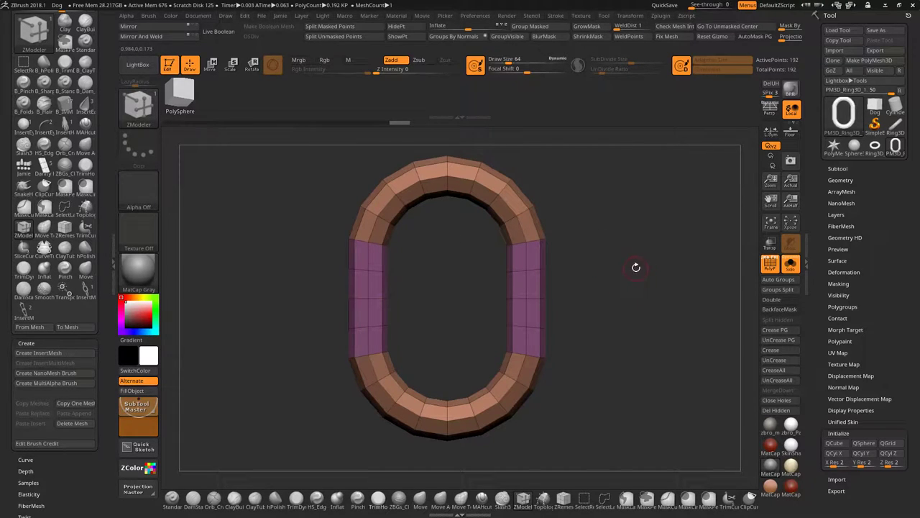
{"action": "key", "text": "ctrl+w"}
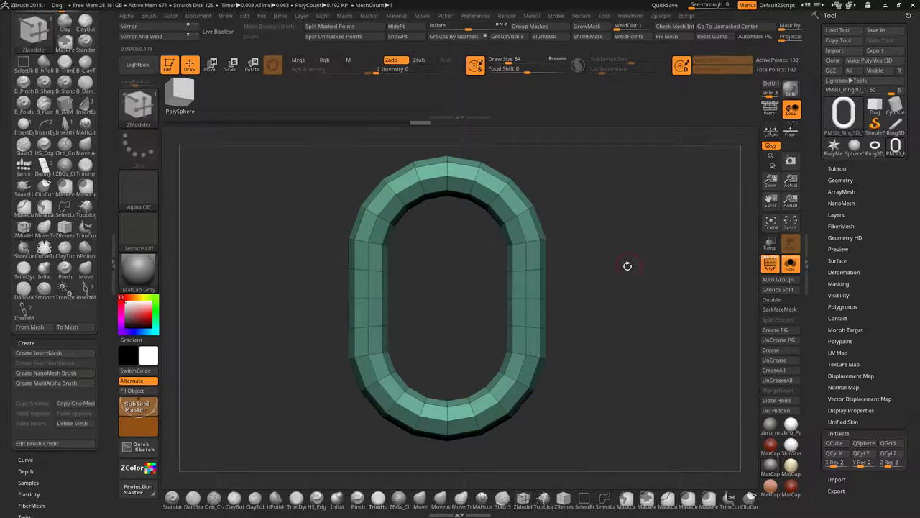
{"action": "left_click_drag", "start_coordinate": [665, 272], "coordinate": [590, 280], "text": "alt"}
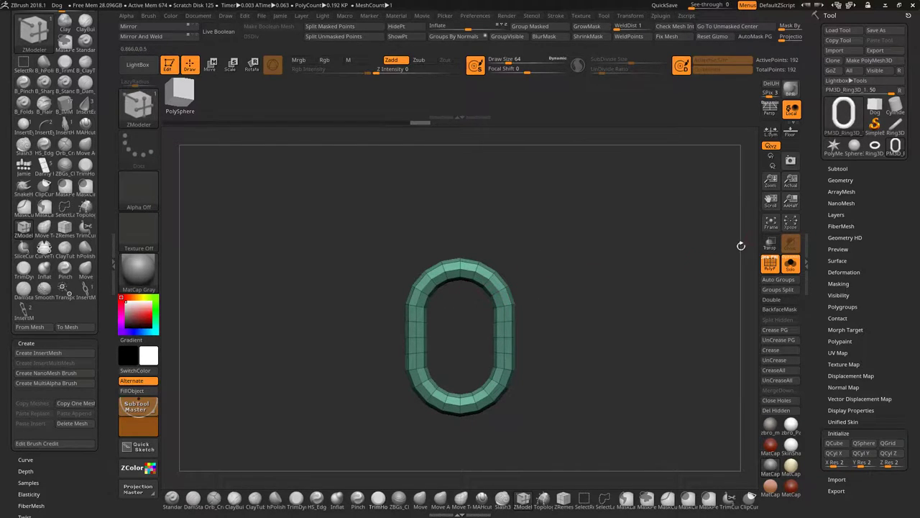
Step: Duplicate the chain link subtool and make the original link the active subtool again
{"action": "left_click", "coordinate": [838, 169]}
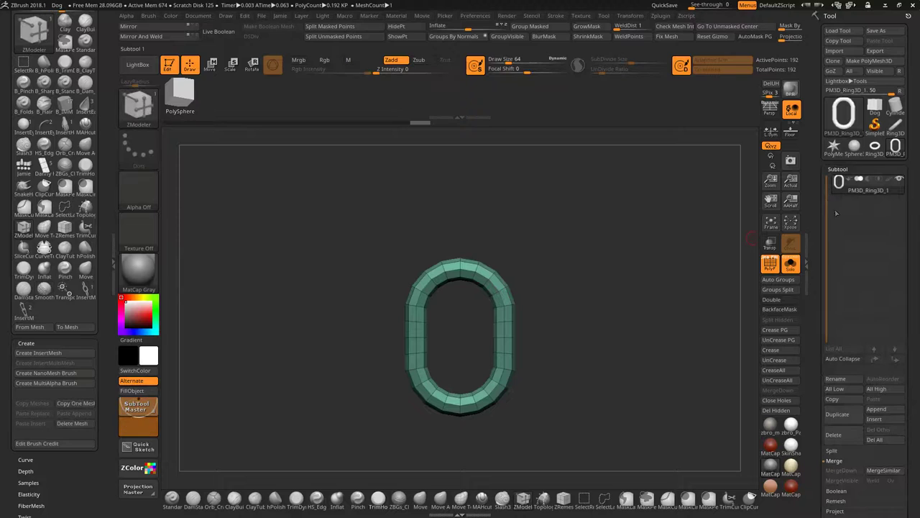
{"action": "left_click", "coordinate": [837, 413]}
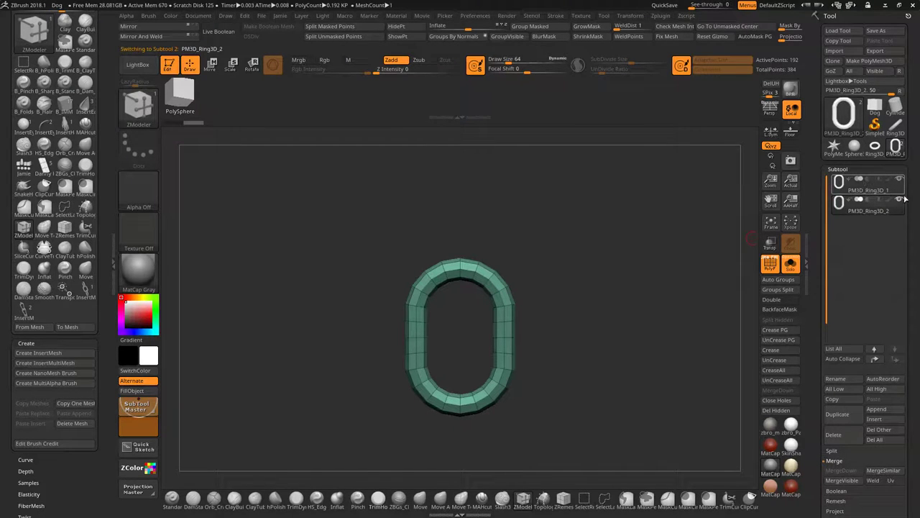
{"action": "left_click", "coordinate": [884, 185]}
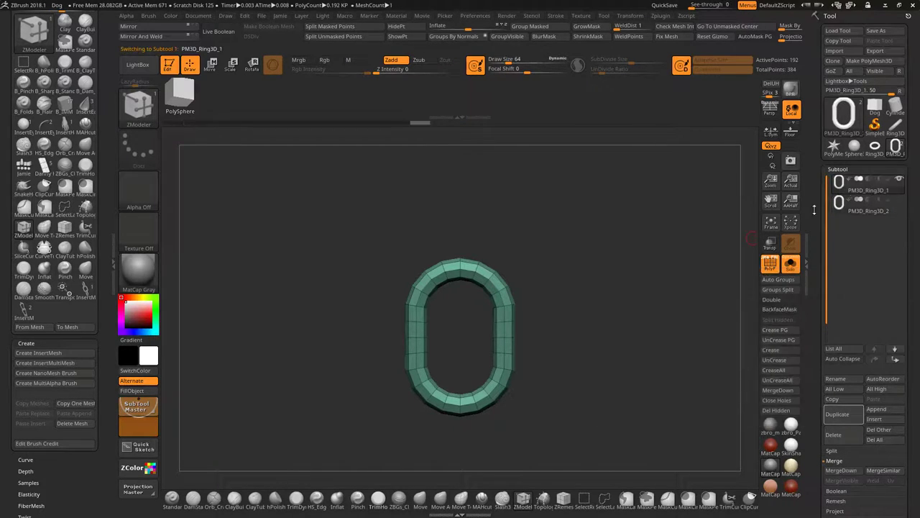
Step: Copy the link upward along its long axis within the same subtool so the copy overlaps the upper end of the original
{"action": "left_click_drag", "start_coordinate": [573, 306], "coordinate": [566, 270]}
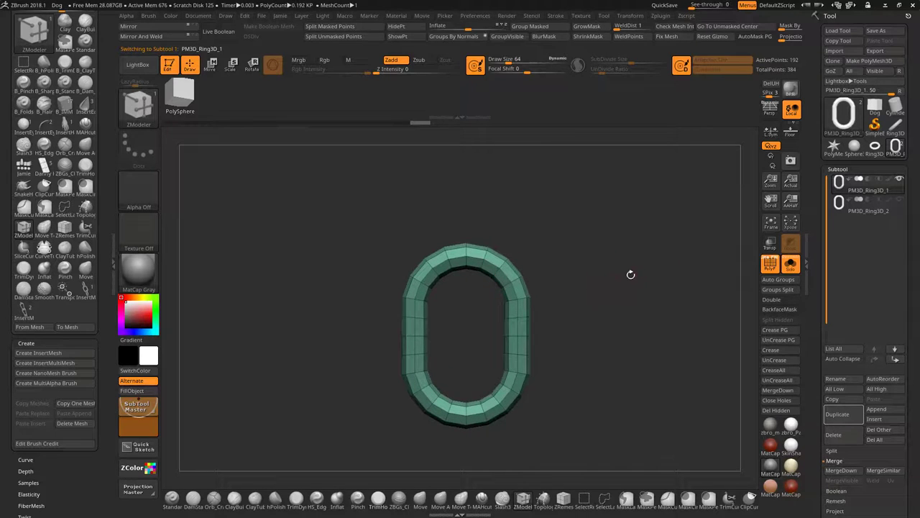
{"action": "mouse_move", "coordinate": [630, 275]}
{"action": "left_mouse_down"}
{"action": "mouse_move", "coordinate": [616, 276]}
{"action": "mouse_move", "coordinate": [622, 267]}
{"action": "left_mouse_up"}
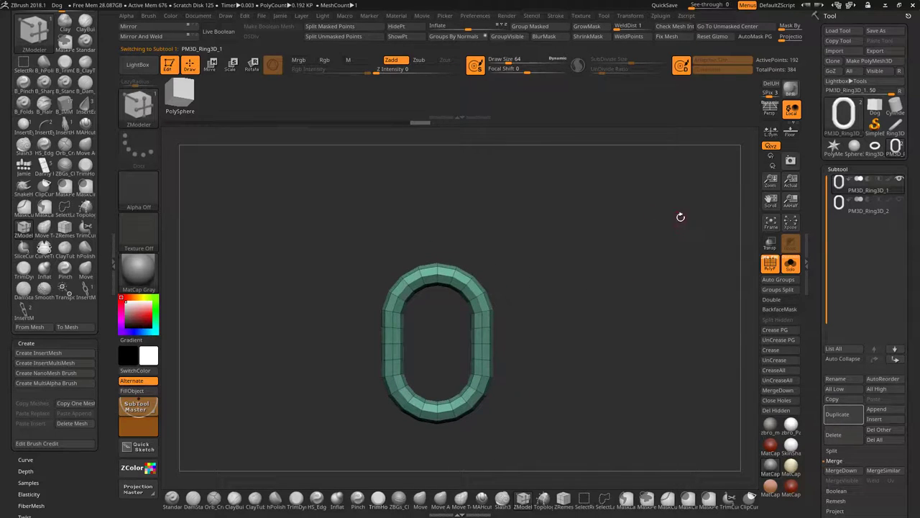
{"action": "left_click", "coordinate": [211, 67]}
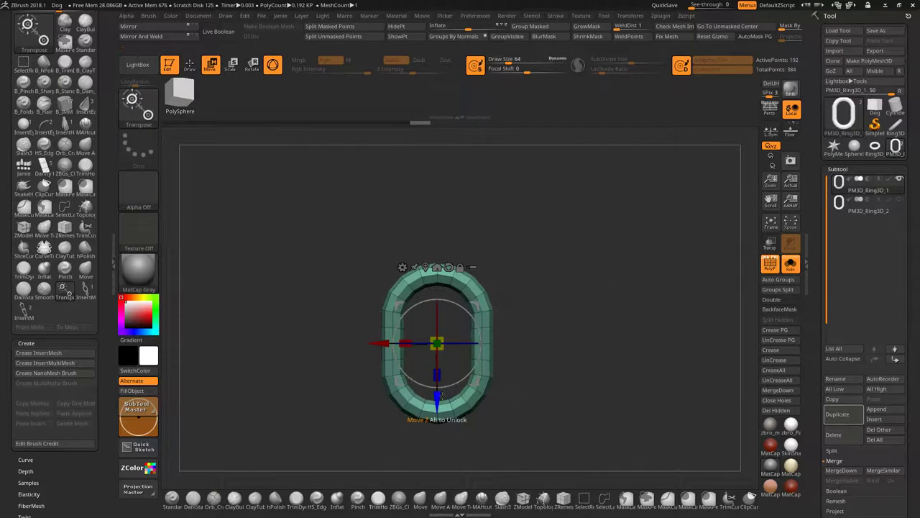
{"action": "left_click_drag", "start_coordinate": [436, 400], "coordinate": [451, 298], "text": "ctrl"}
{"action": "left_click_drag", "start_coordinate": [594, 217], "coordinate": [589, 251], "text": "alt"}
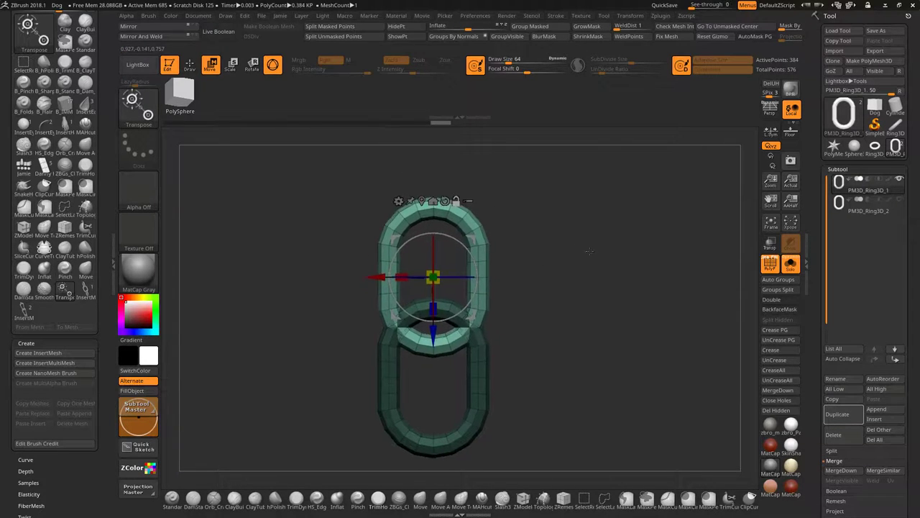
Step: Rotate the copied link a quarter turn about its long axis and adjust its height so it hooks through the lower link
{"action": "left_click_drag", "start_coordinate": [453, 277], "coordinate": [464, 278]}
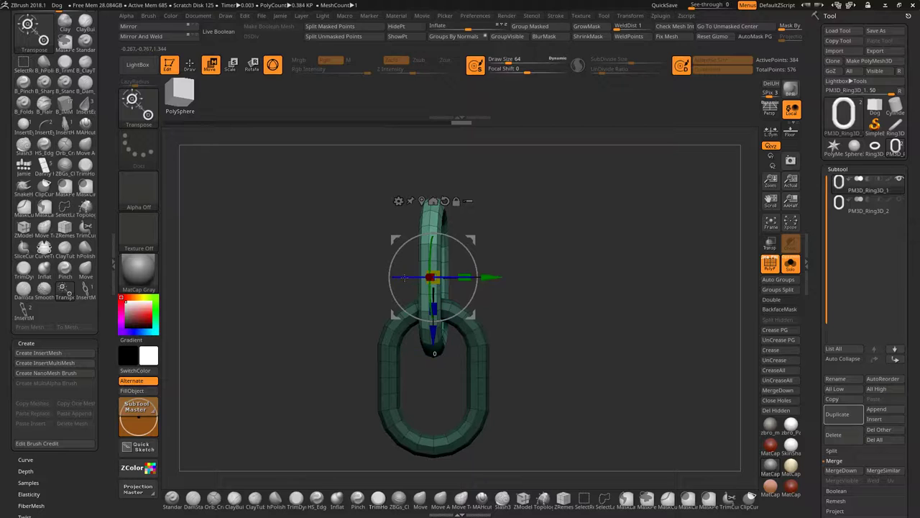
{"action": "left_click_drag", "start_coordinate": [595, 266], "coordinate": [644, 268], "text": "alt"}
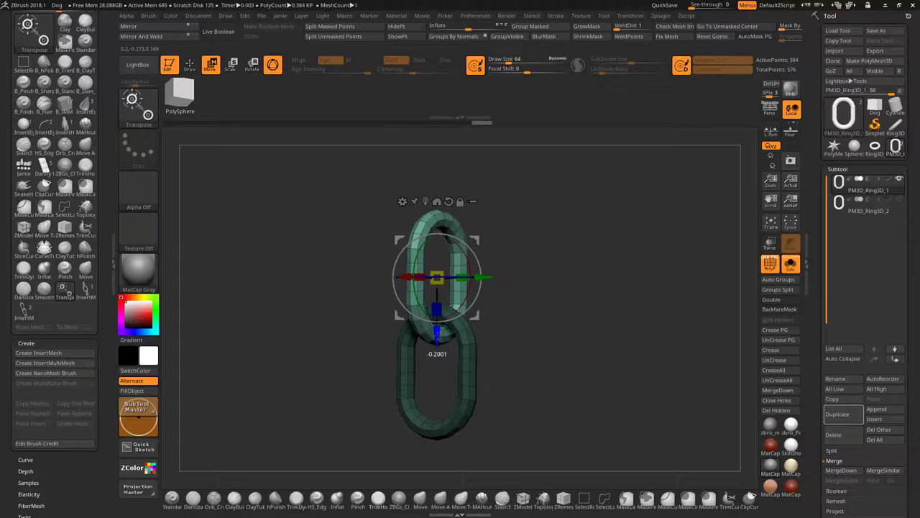
{"action": "left_click_drag", "start_coordinate": [548, 300], "coordinate": [573, 292], "text": "alt"}
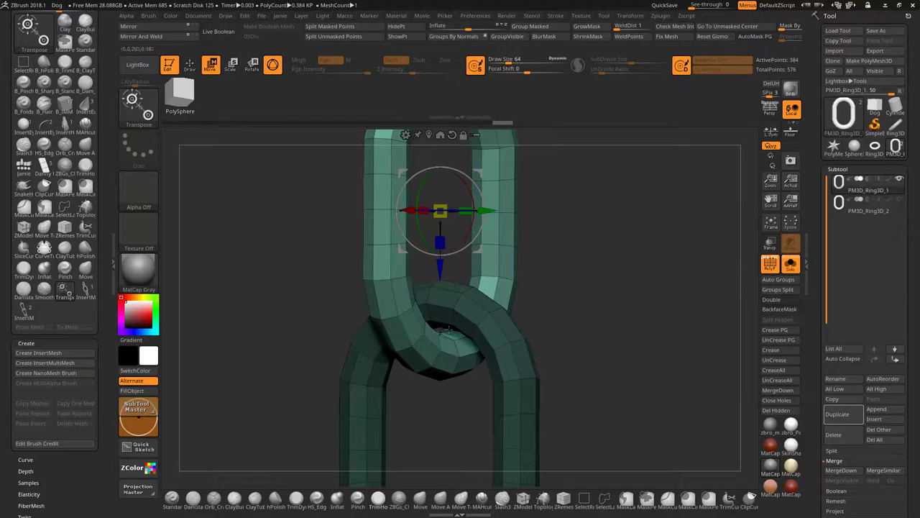
{"action": "left_click_drag", "start_coordinate": [449, 330], "coordinate": [572, 213]}
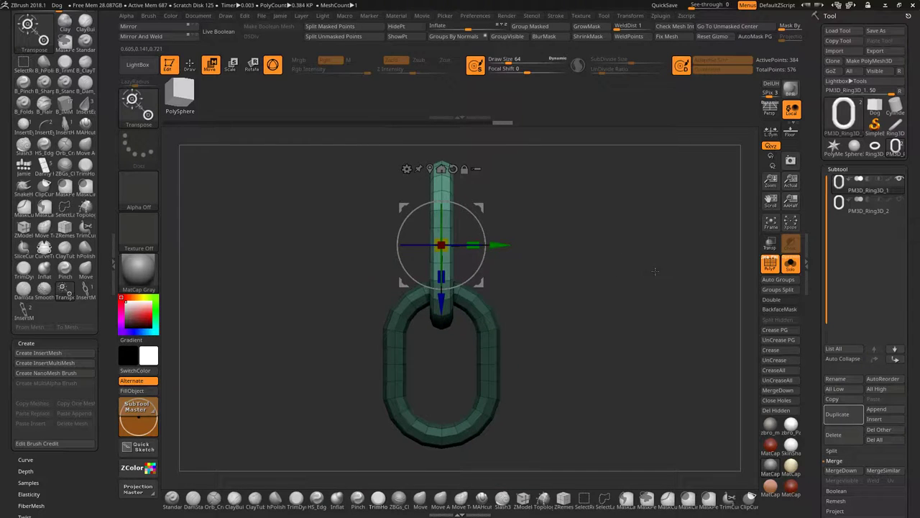
Step: Clear the mask and assign both interlocked links to a single polygroup
{"action": "mouse_move", "coordinate": [655, 271]}
{"action": "left_mouse_down"}
{"action": "mouse_move", "coordinate": [623, 275]}
{"action": "mouse_move", "coordinate": [653, 269]}
{"action": "left_mouse_up"}
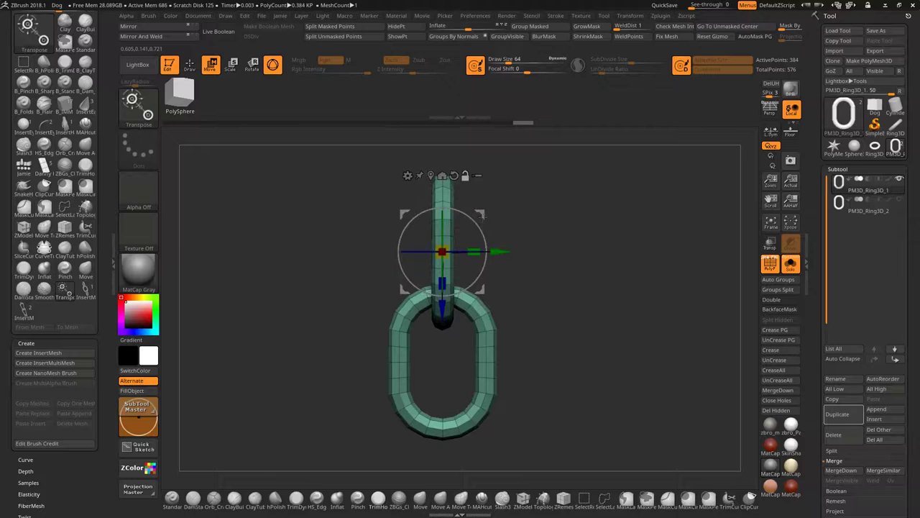
{"action": "left_click", "coordinate": [508, 37]}
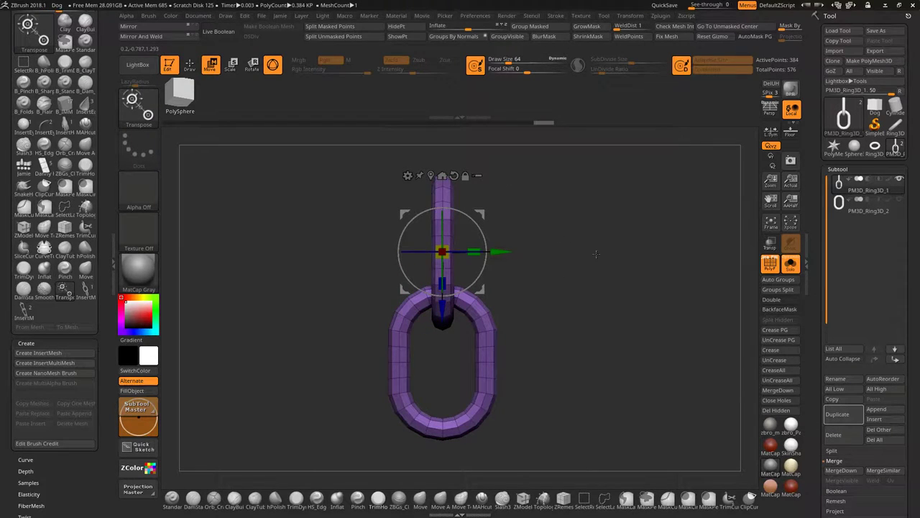
{"action": "left_click_drag", "start_coordinate": [630, 278], "coordinate": [634, 299], "text": "alt"}
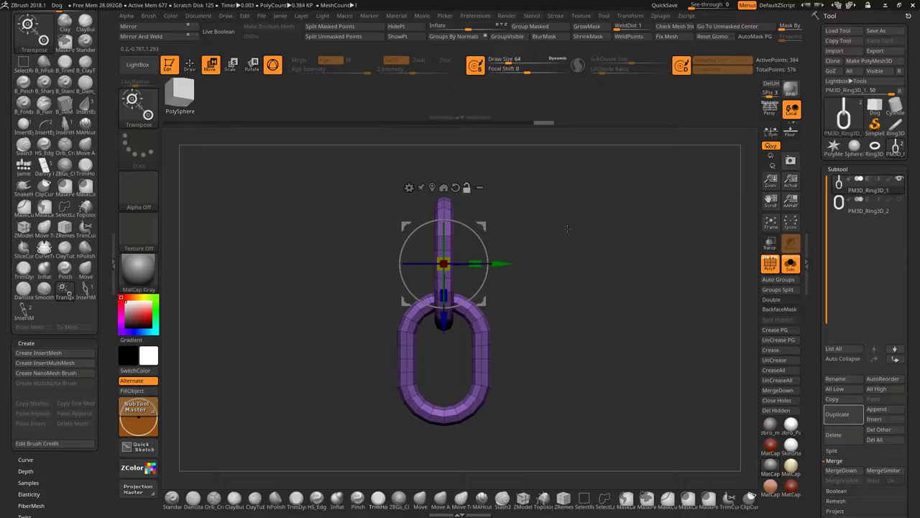
{"action": "left_click_drag", "start_coordinate": [596, 247], "coordinate": [610, 262]}
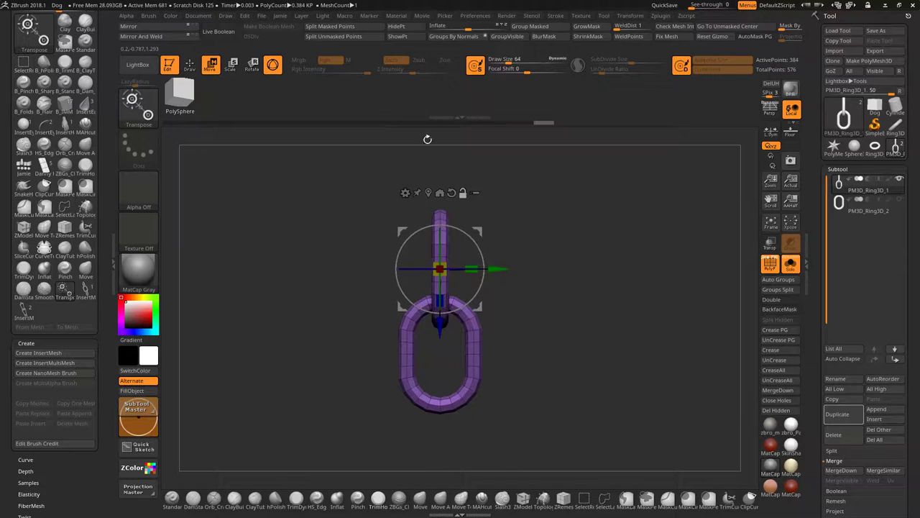
Step: Return to Draw mode and insert the round Ring3D_1 mesh as a new subtool below the two links
{"action": "left_click", "coordinate": [191, 68]}
{"action": "left_click_drag", "start_coordinate": [562, 304], "coordinate": [551, 278]}
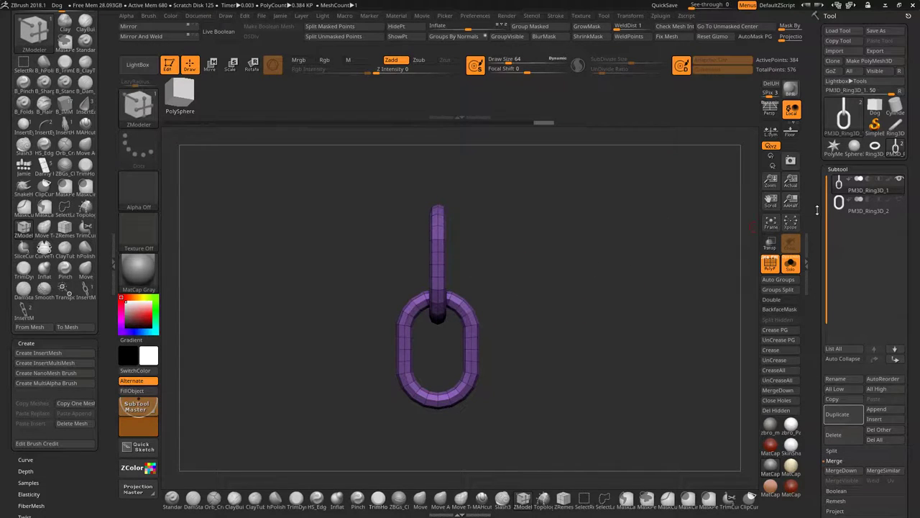
{"action": "left_click_drag", "start_coordinate": [817, 205], "coordinate": [819, 80]}
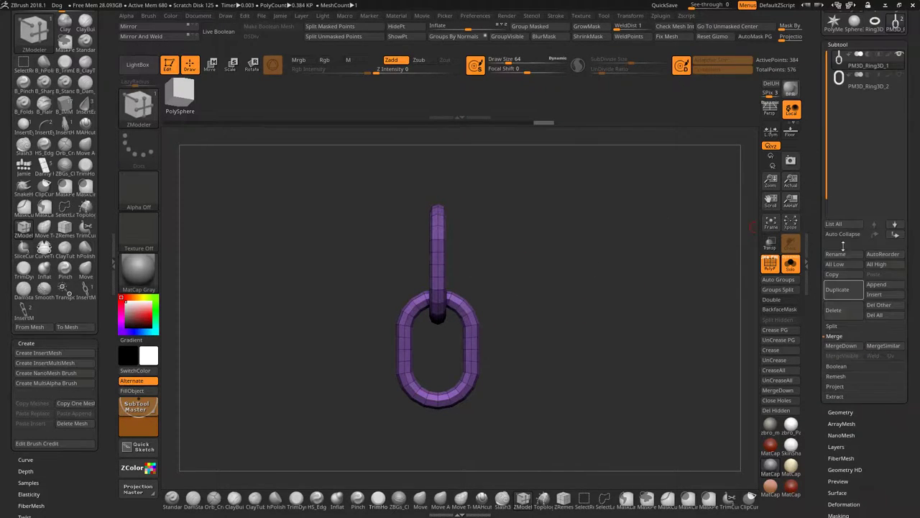
{"action": "left_click", "coordinate": [876, 295]}
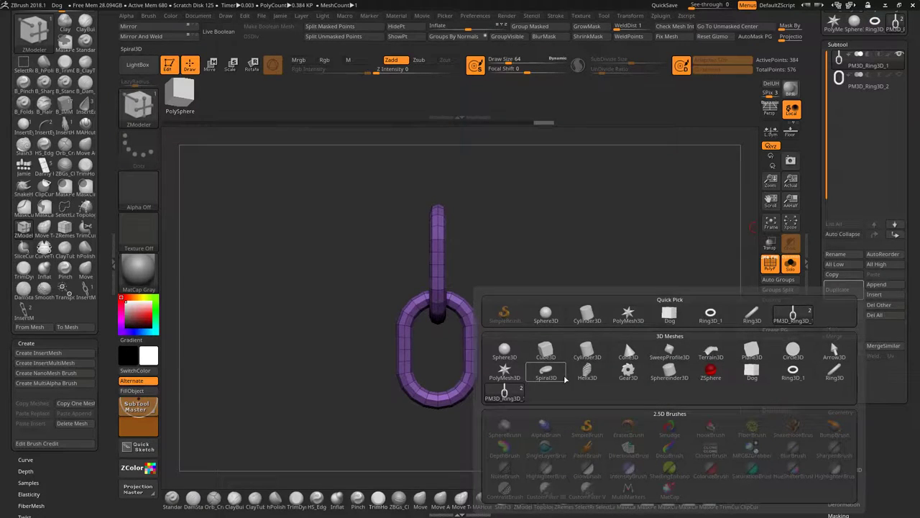
{"action": "mouse_move", "coordinate": [795, 379]}
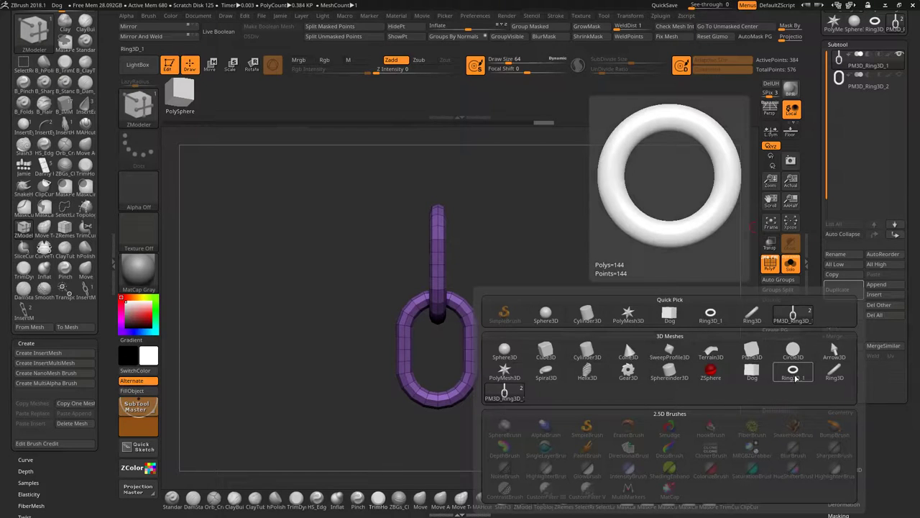
{"action": "left_click", "coordinate": [795, 379]}
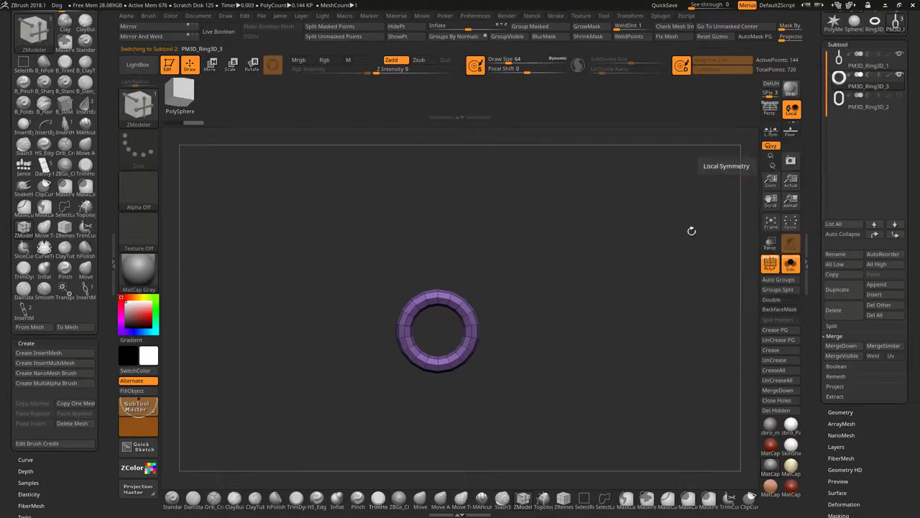
Step: Select the two-link subtool and merge it down with the inserted ring
{"action": "left_click_drag", "start_coordinate": [531, 295], "coordinate": [667, 242]}
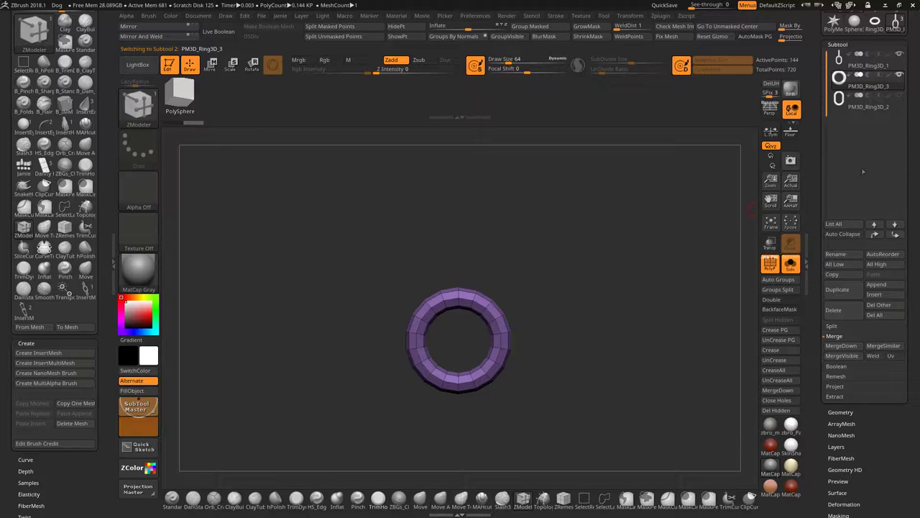
{"action": "left_click", "coordinate": [870, 66]}
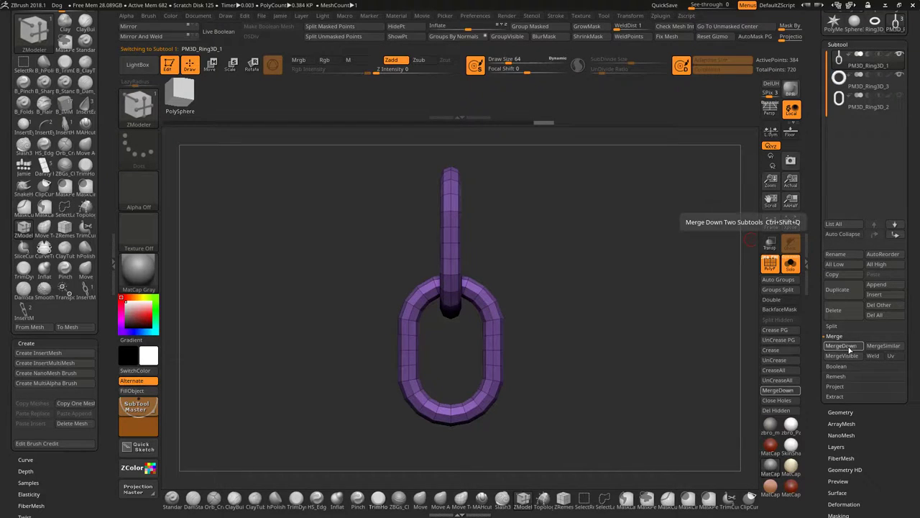
{"action": "left_click", "coordinate": [848, 347]}
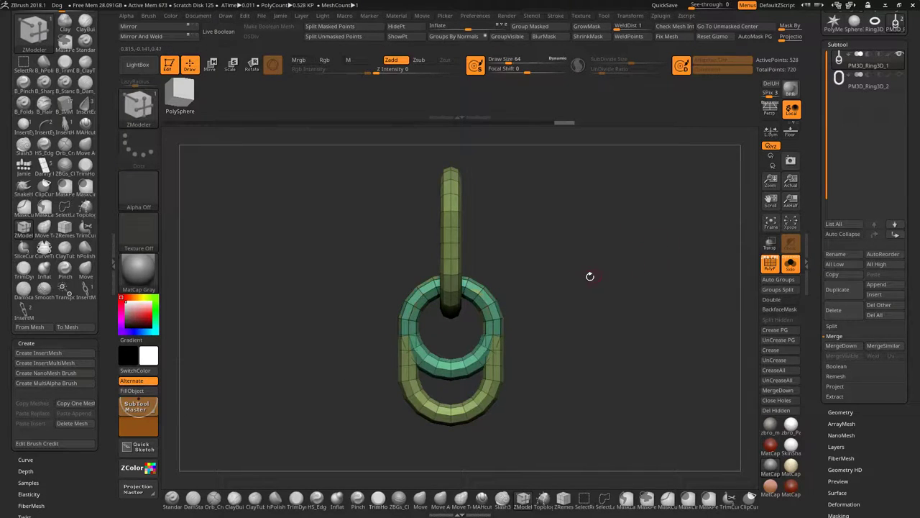
Step: Isolate the round ring's polygroup and mask the whole ring
{"action": "left_click_drag", "start_coordinate": [589, 276], "coordinate": [601, 261]}
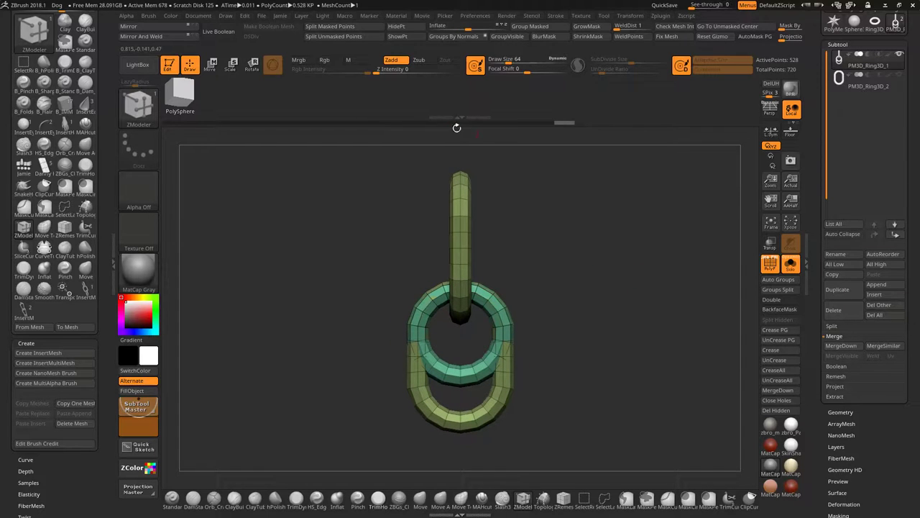
{"action": "left_click", "coordinate": [213, 68]}
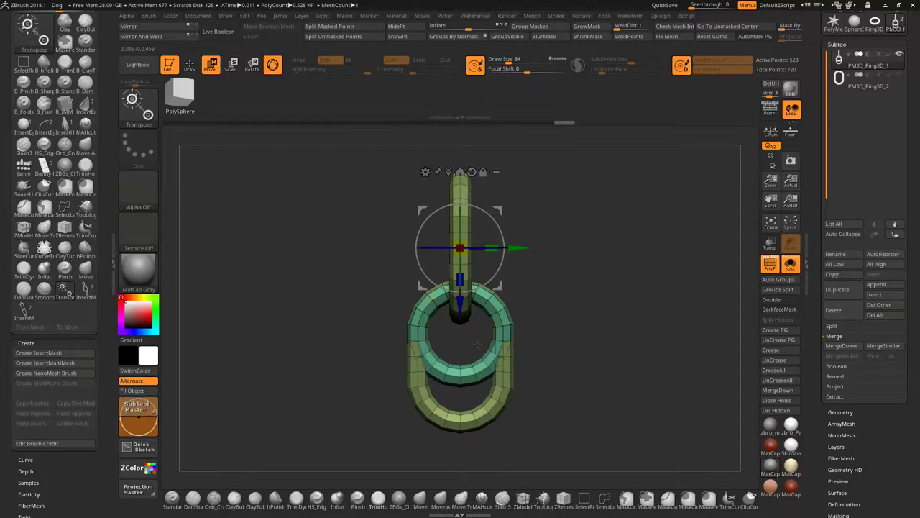
{"action": "key", "text": "q"}
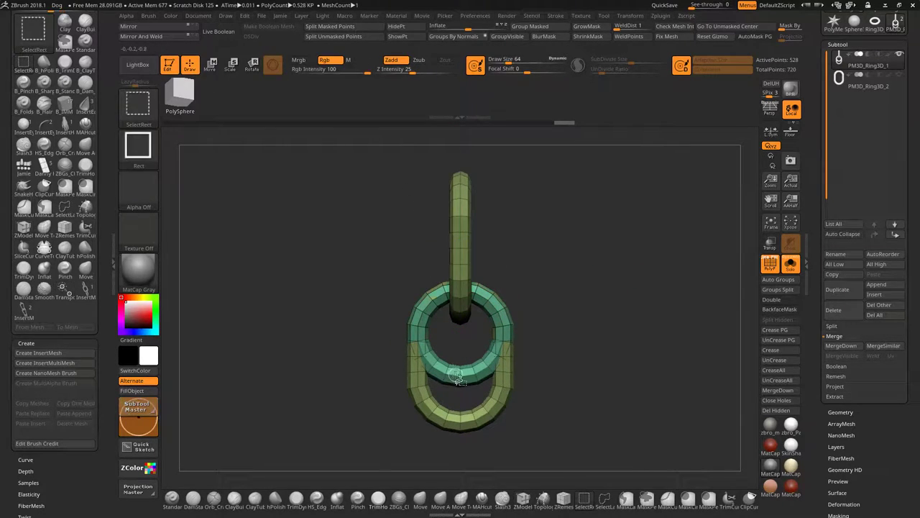
{"action": "left_click", "coordinate": [466, 379], "text": "ctrl+shift"}
{"action": "left_click_drag", "start_coordinate": [575, 298], "coordinate": [566, 266], "text": "alt"}
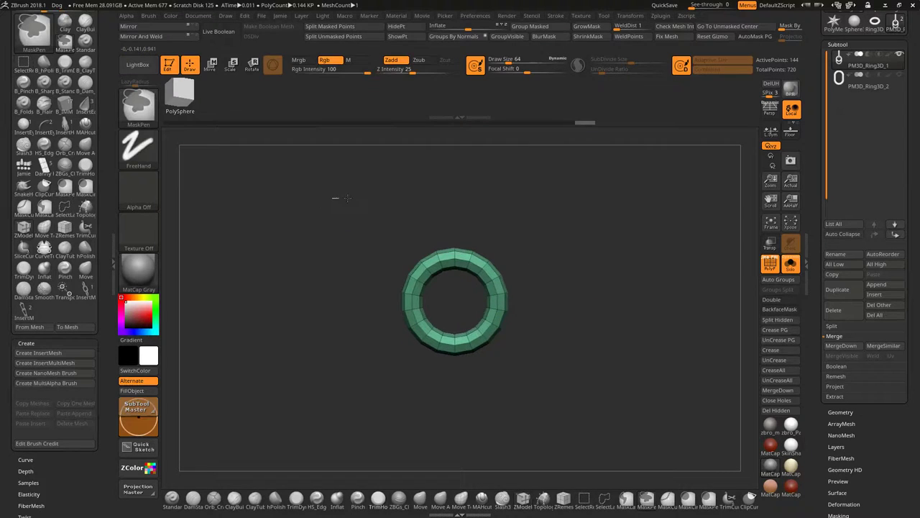
{"action": "left_click_drag", "start_coordinate": [332, 198], "coordinate": [587, 366], "text": "ctrl"}
Step: Unhide the two oval links and invert the mask so that only the round ring is unmasked
{"action": "left_click_drag", "start_coordinate": [611, 257], "coordinate": [601, 228]}
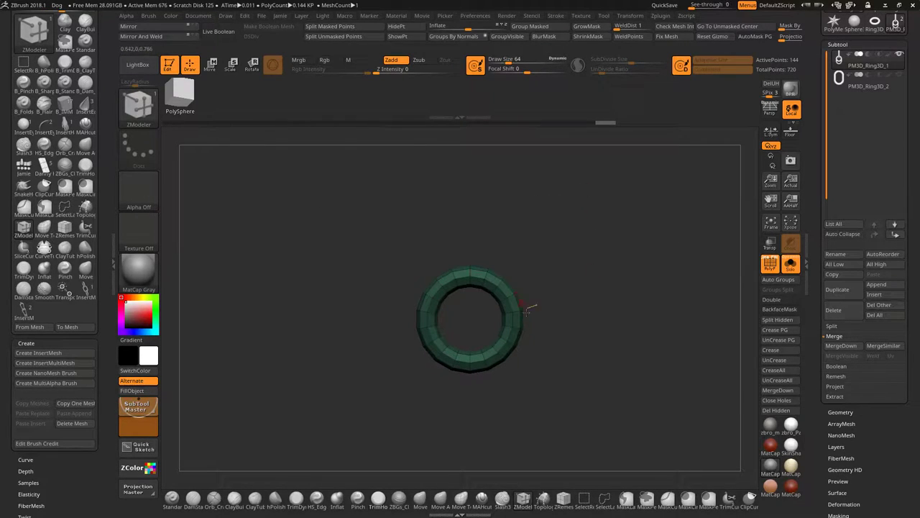
{"action": "key", "text": "ctrl+shift"}
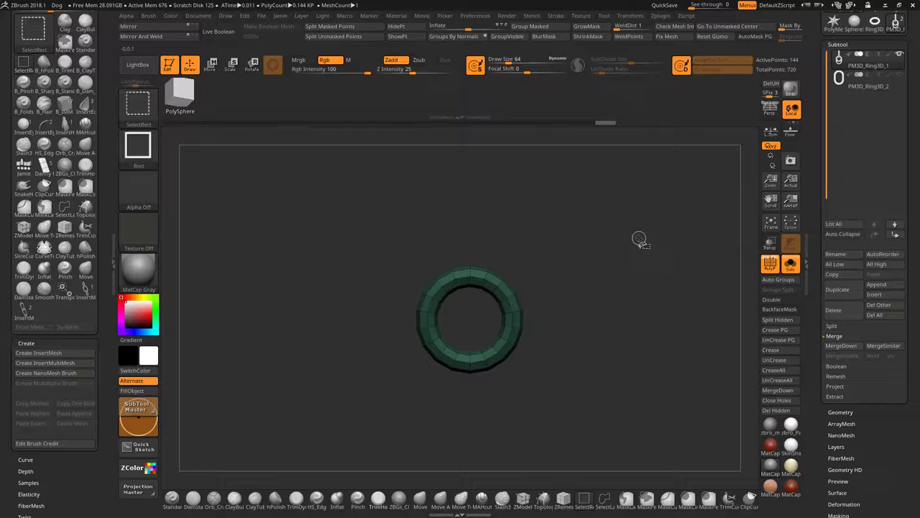
{"action": "left_click", "coordinate": [632, 232], "text": "ctrl+shift"}
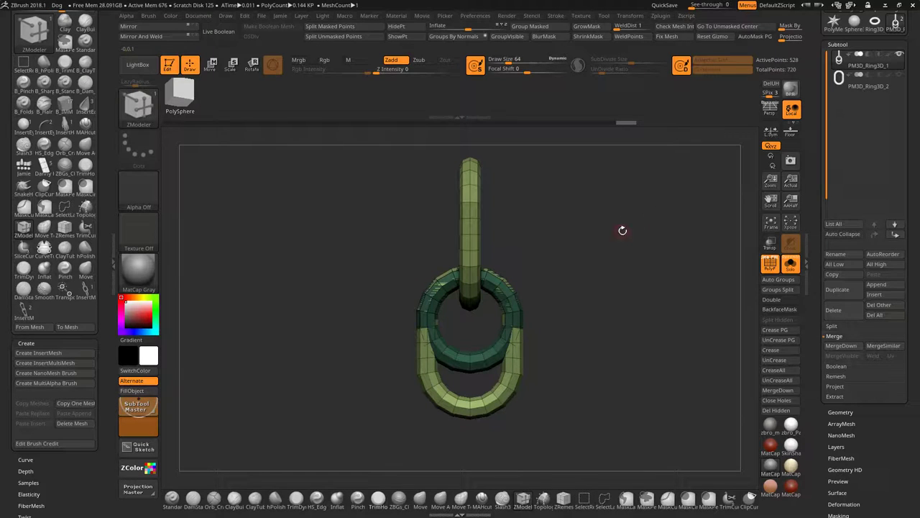
{"action": "key", "text": "ctrl"}
{"action": "left_click_drag", "start_coordinate": [620, 221], "coordinate": [701, 227], "text": "ctrl"}
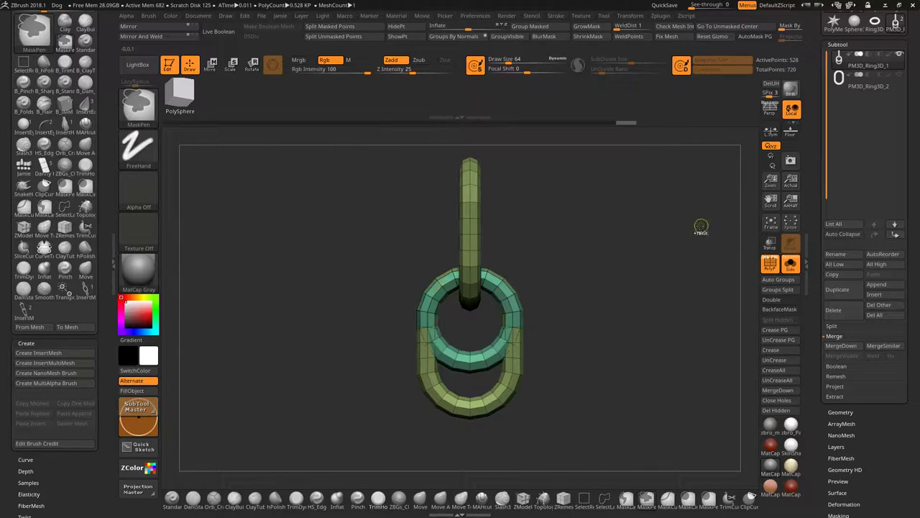
{"action": "key", "text": "ctrl+z"}
{"action": "left_click", "coordinate": [624, 235], "text": "ctrl"}
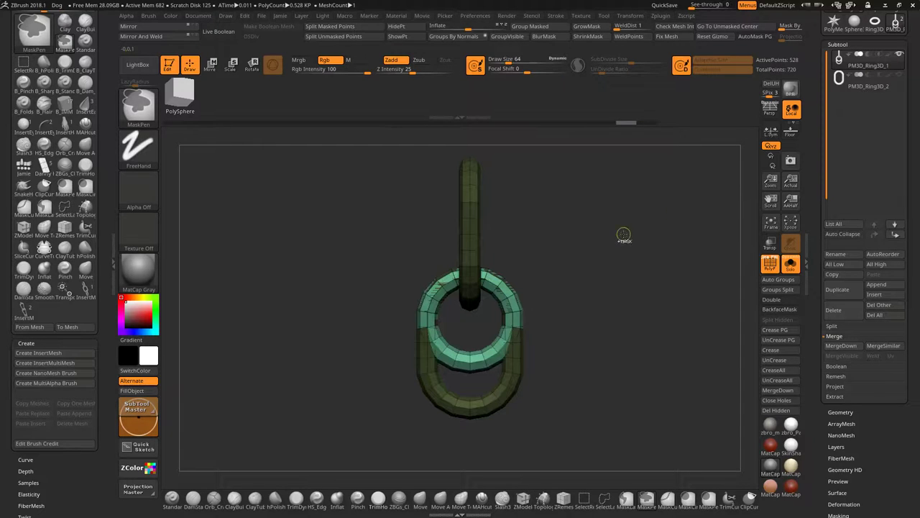
Step: Move the unmasked round ring up along the chain's long axis so it hooks through the upper end of the upper link
{"action": "left_click", "coordinate": [210, 66]}
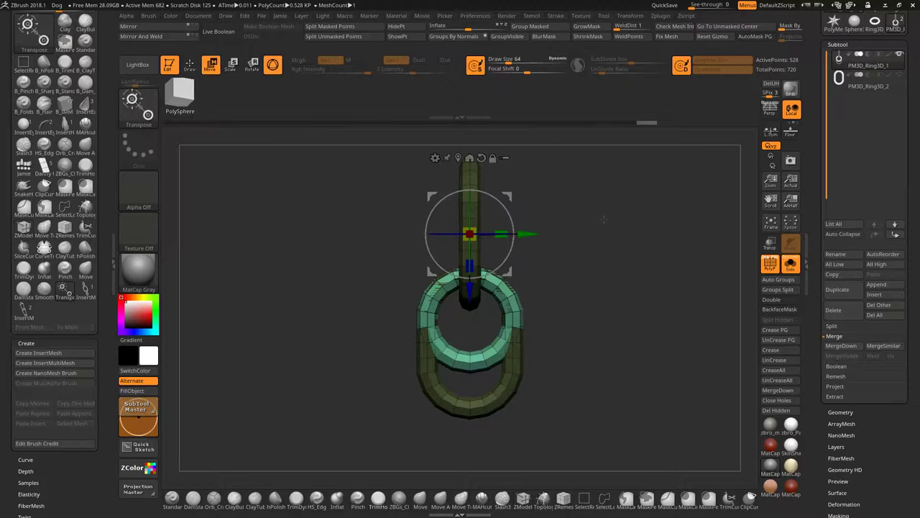
{"action": "left_click_drag", "start_coordinate": [455, 316], "coordinate": [453, 147]}
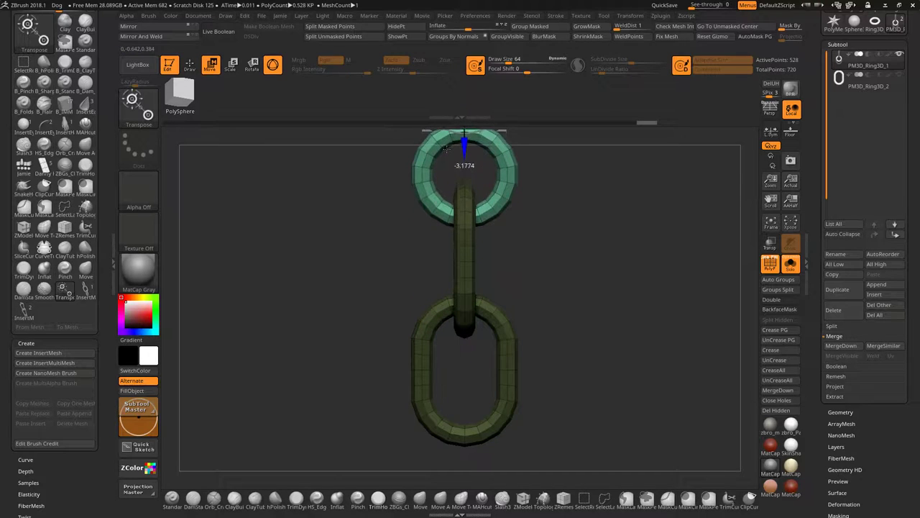
{"action": "left_click_drag", "start_coordinate": [574, 188], "coordinate": [607, 257], "text": "alt"}
{"action": "left_click_drag", "start_coordinate": [459, 159], "coordinate": [459, 168]}
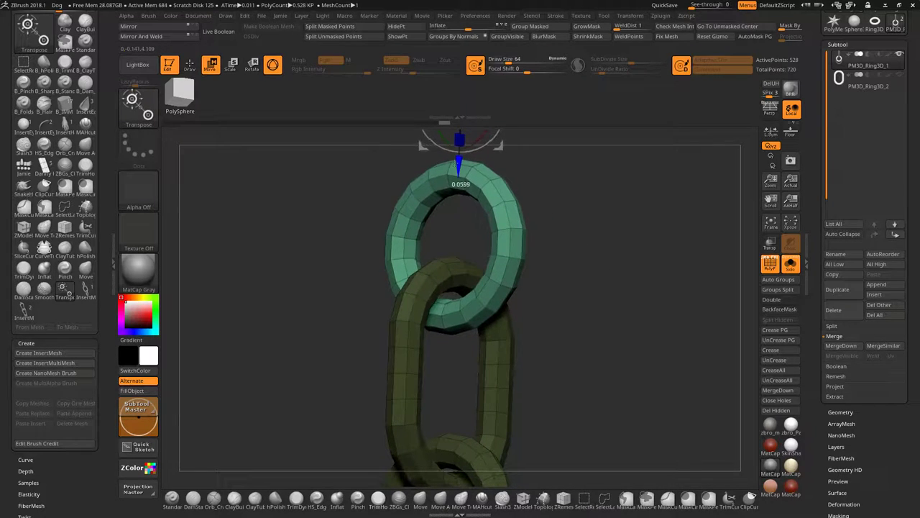
Step: Duplicate the unmasked round ring down the chain's long axis to the lower end of the bottom oval link
{"action": "left_click_drag", "start_coordinate": [647, 263], "coordinate": [637, 222], "text": "alt"}
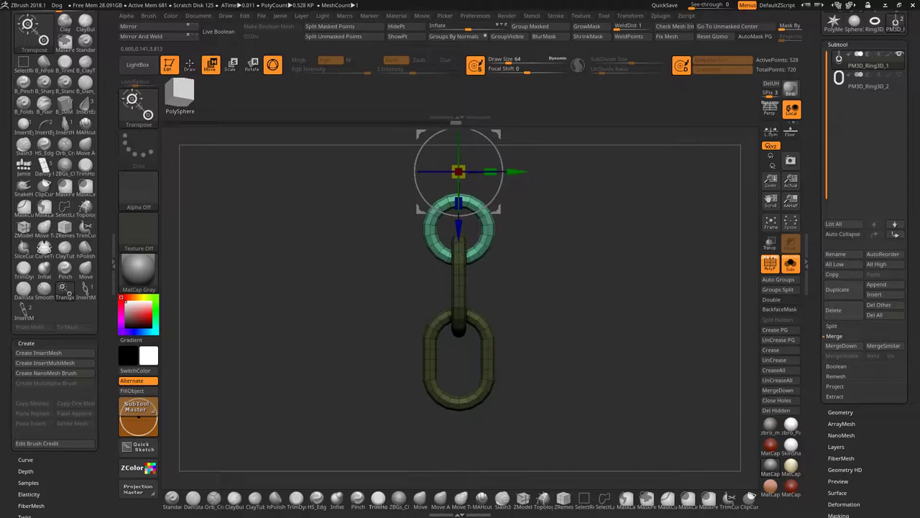
{"action": "left_click_drag", "start_coordinate": [458, 224], "coordinate": [458, 381], "text": "ctrl"}
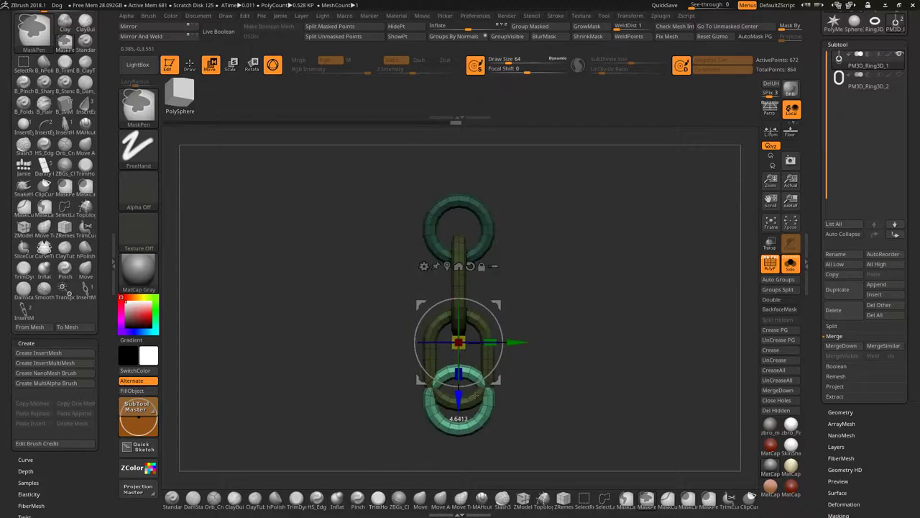
{"action": "left_click_drag", "start_coordinate": [533, 384], "coordinate": [580, 264], "text": "alt"}
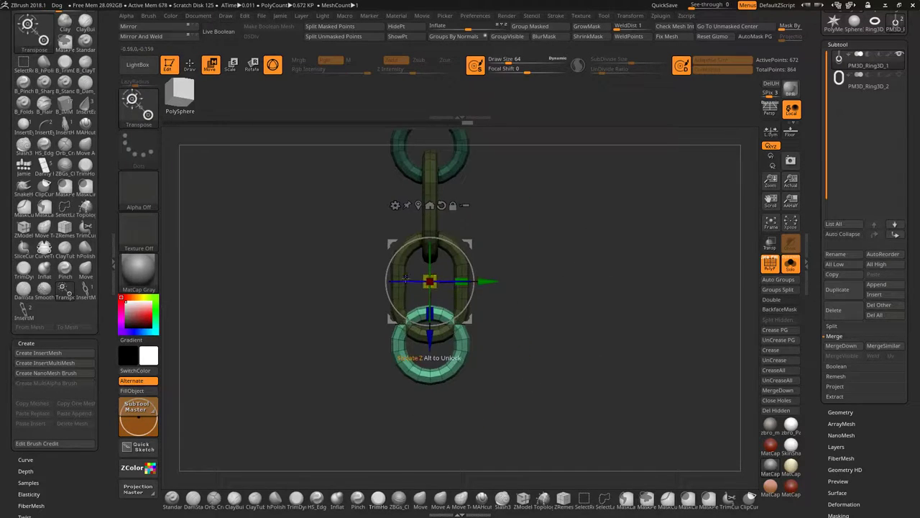
Step: Rotate the copied ring about the chain's long axis until perpendicular to the bottom link, and nudge it into place through the link's end
{"action": "left_click_drag", "start_coordinate": [405, 279], "coordinate": [460, 281]}
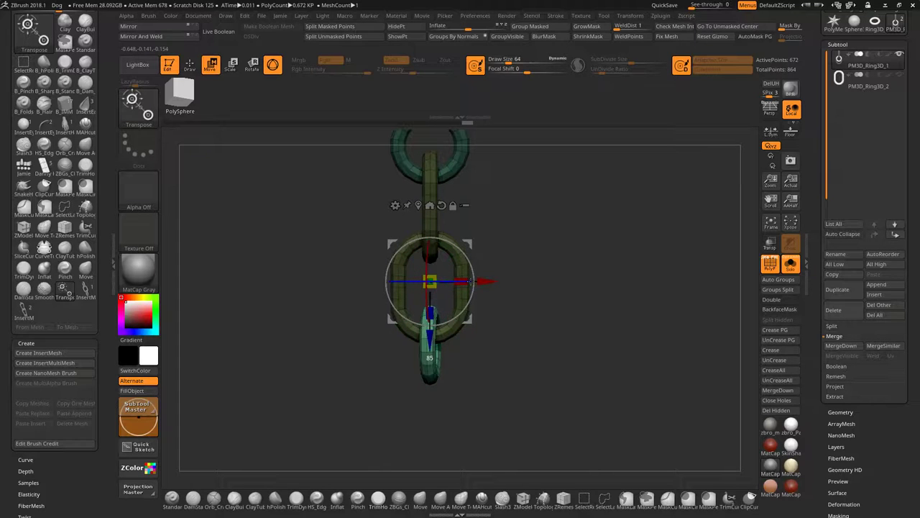
{"action": "left_click_drag", "start_coordinate": [573, 263], "coordinate": [611, 215], "text": "alt"}
{"action": "left_click_drag", "start_coordinate": [454, 299], "coordinate": [454, 307]}
{"action": "left_click_drag", "start_coordinate": [537, 302], "coordinate": [576, 247], "text": "alt"}
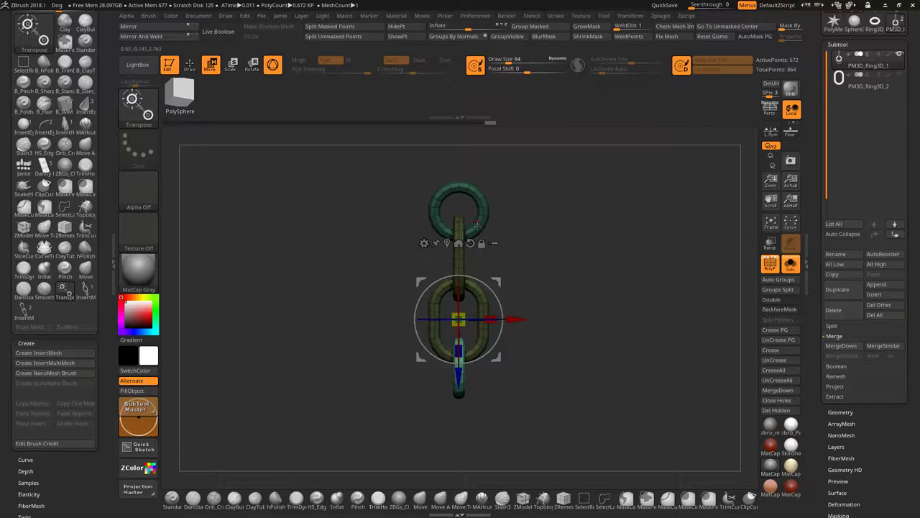
Step: Check the spacing of the interlocked links and clear the mask from the whole chain
{"action": "left_click_drag", "start_coordinate": [551, 248], "coordinate": [575, 260], "text": "alt"}
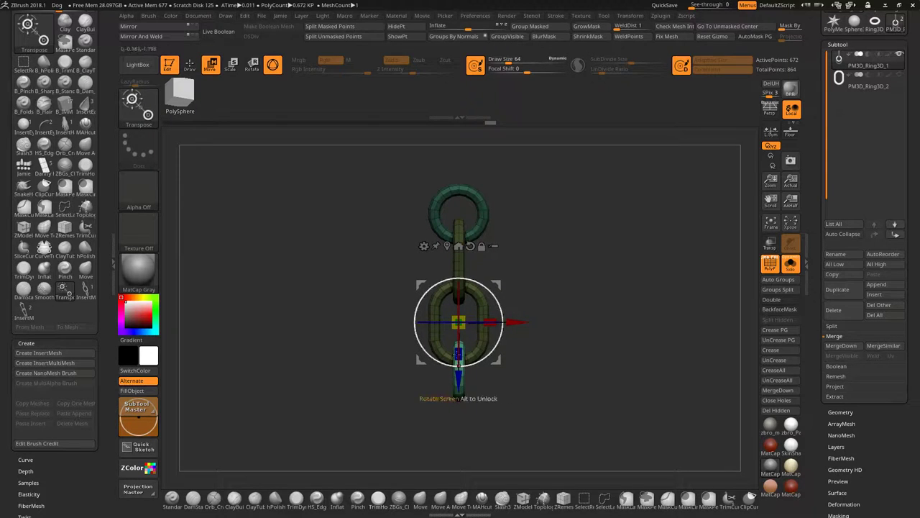
{"action": "left_click_drag", "start_coordinate": [541, 253], "coordinate": [577, 288], "text": "alt"}
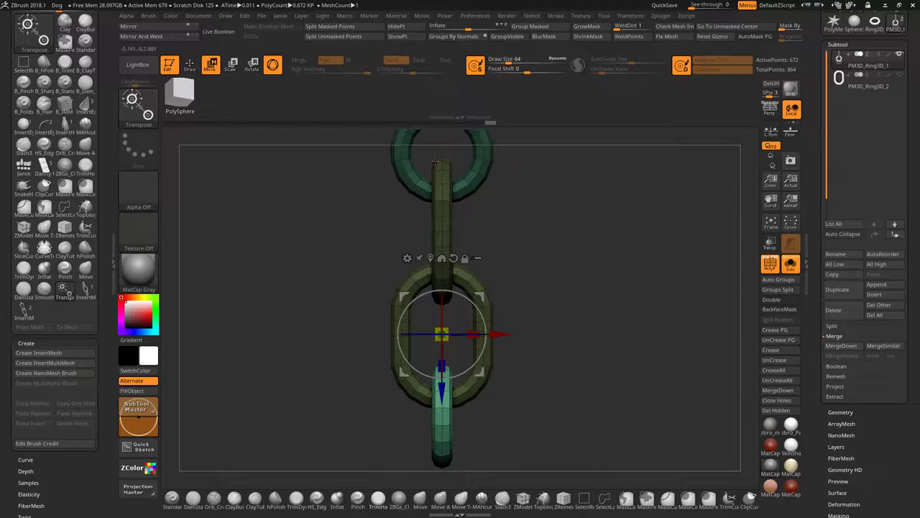
{"action": "left_click_drag", "start_coordinate": [578, 279], "coordinate": [590, 261], "text": "alt"}
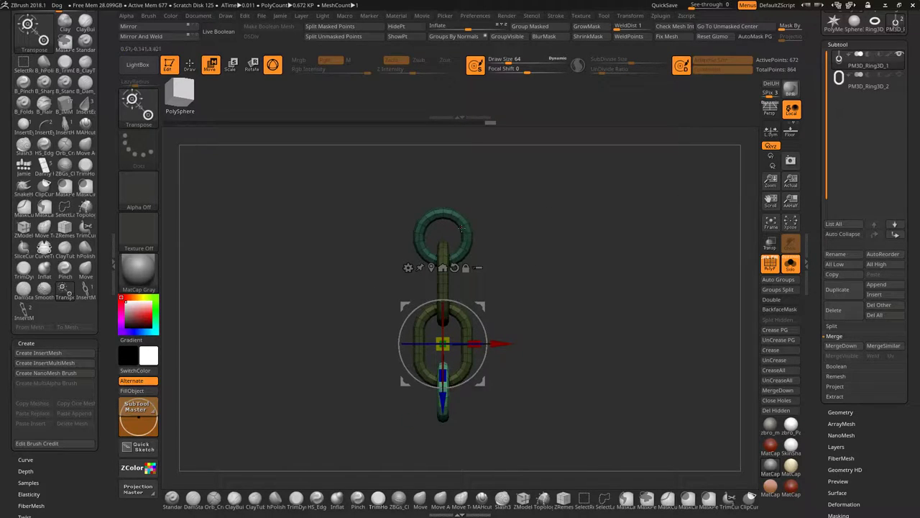
{"action": "left_click_drag", "start_coordinate": [564, 247], "coordinate": [559, 235], "text": "alt"}
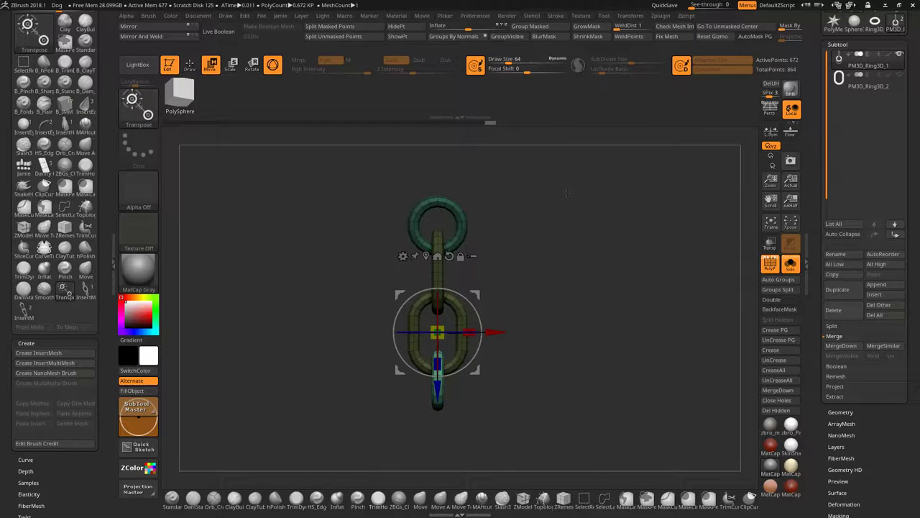
{"action": "left_click", "coordinate": [649, 199], "text": "ctrl"}
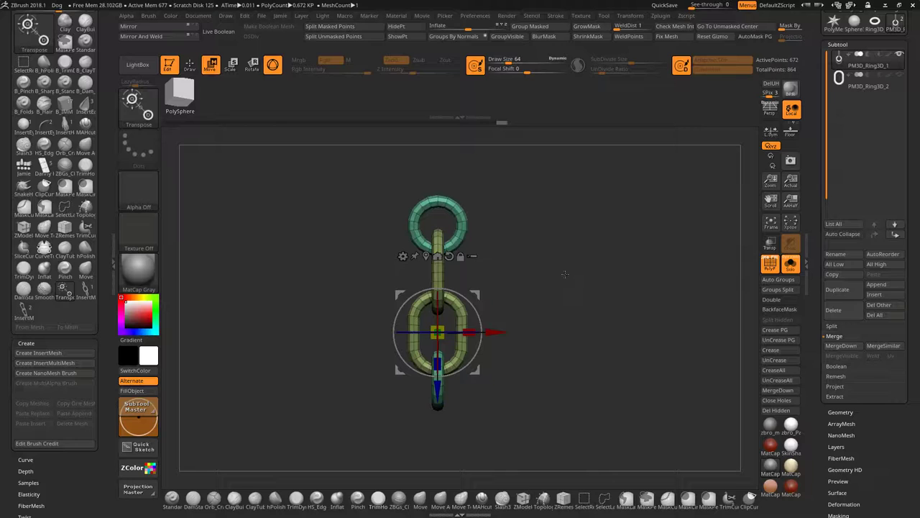
Step: Turn on the floor grid and inspect the chain's orientation against it from several angles, including straight down its long axis
{"action": "left_click_drag", "start_coordinate": [564, 273], "coordinate": [583, 237]}
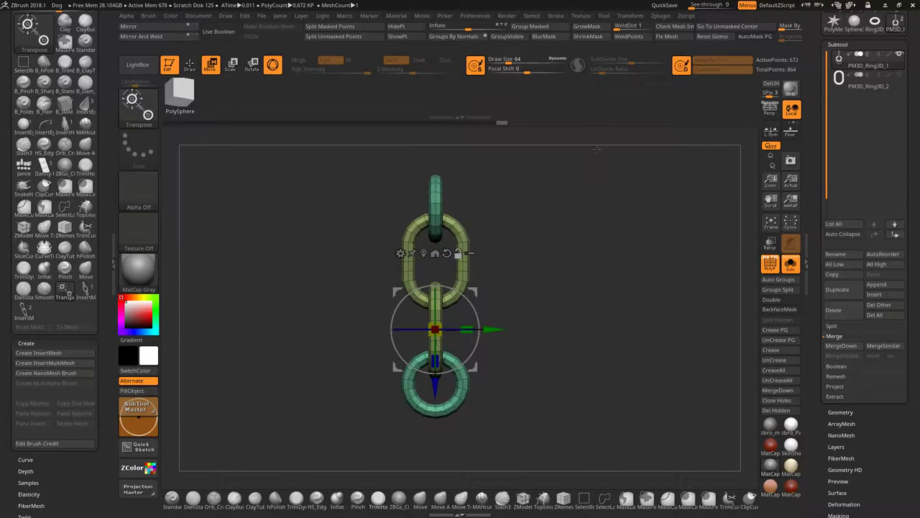
{"action": "left_click", "coordinate": [790, 132]}
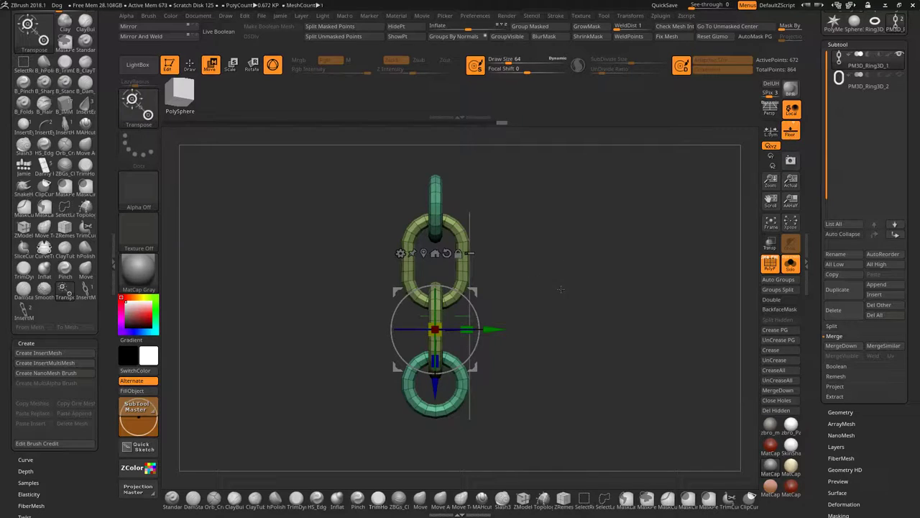
{"action": "left_click_drag", "start_coordinate": [560, 289], "coordinate": [518, 321]}
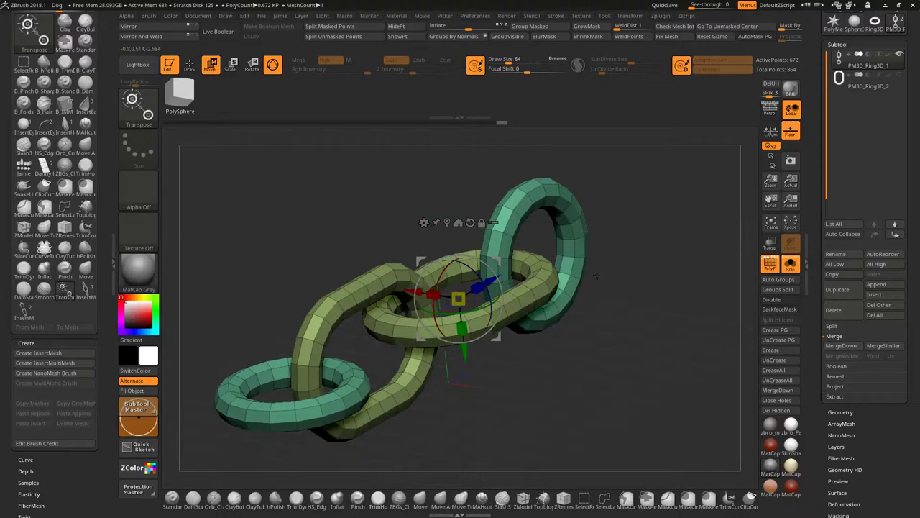
{"action": "left_click_drag", "start_coordinate": [596, 275], "coordinate": [630, 248]}
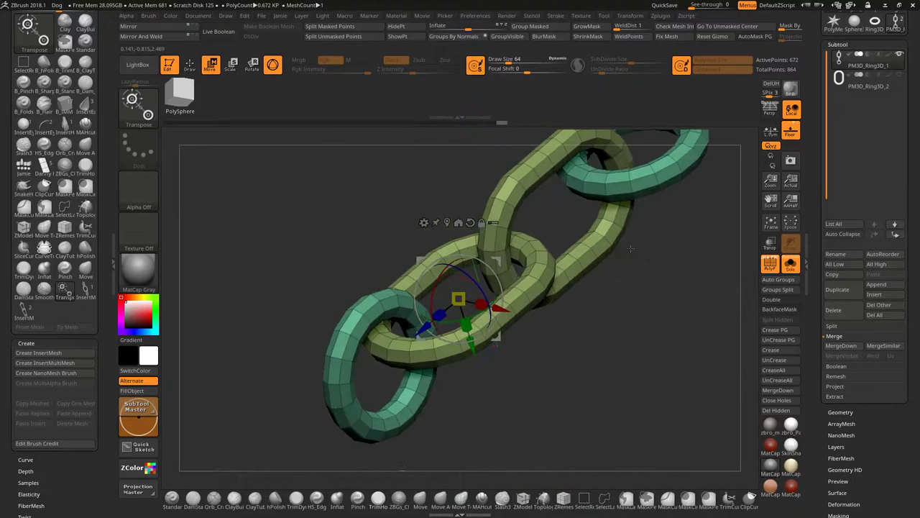
{"action": "left_click_drag", "start_coordinate": [642, 313], "coordinate": [505, 261]}
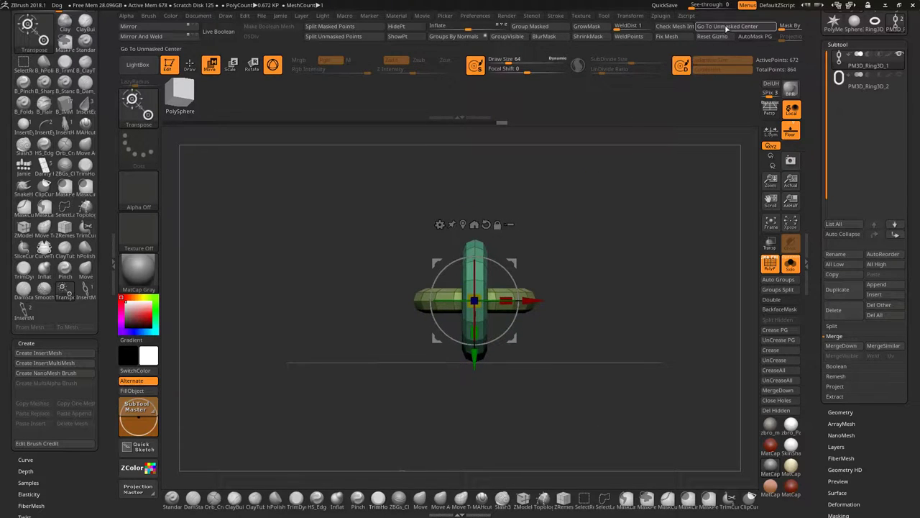
{"action": "left_click_drag", "start_coordinate": [603, 228], "coordinate": [635, 190]}
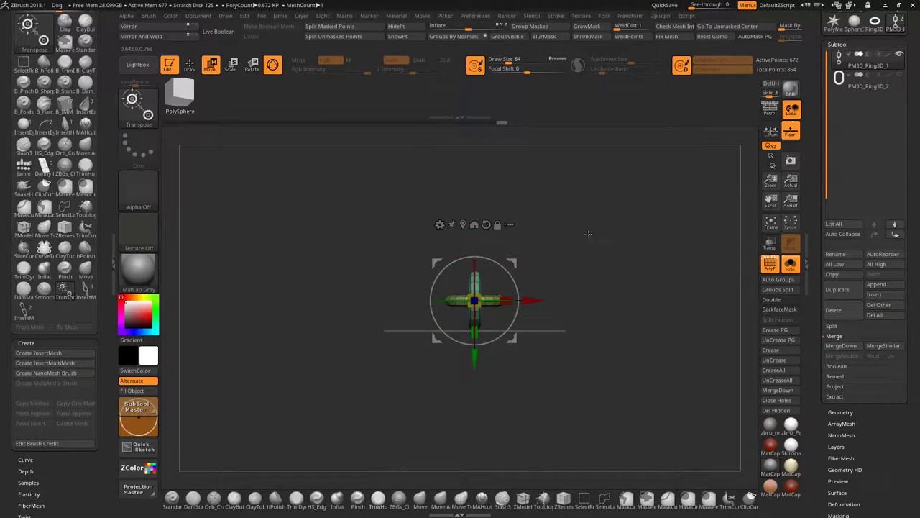
{"action": "left_click_drag", "start_coordinate": [588, 233], "coordinate": [636, 251], "text": "alt"}
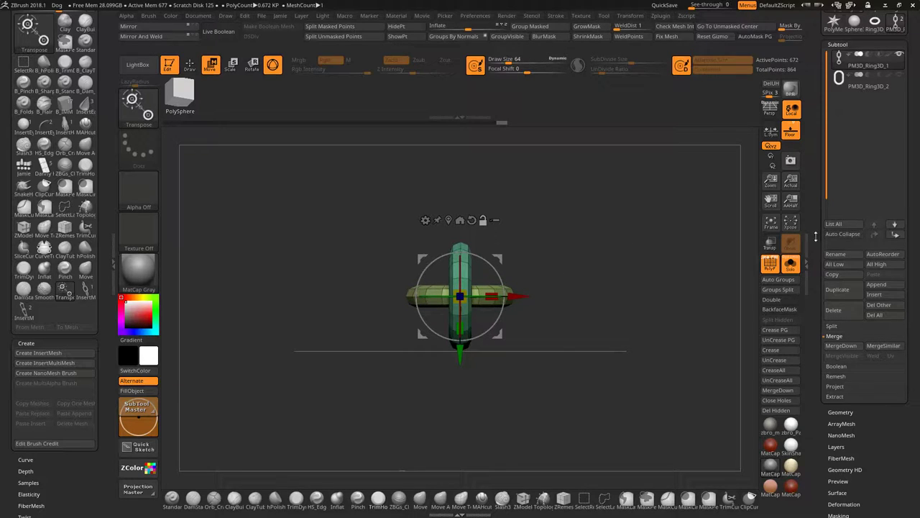
Step: Open the Position settings in Geometry to check the chain's X, Y and Z position
{"action": "scroll", "coordinate": [816, 237], "scroll_direction": "down", "scroll_amount": 5}
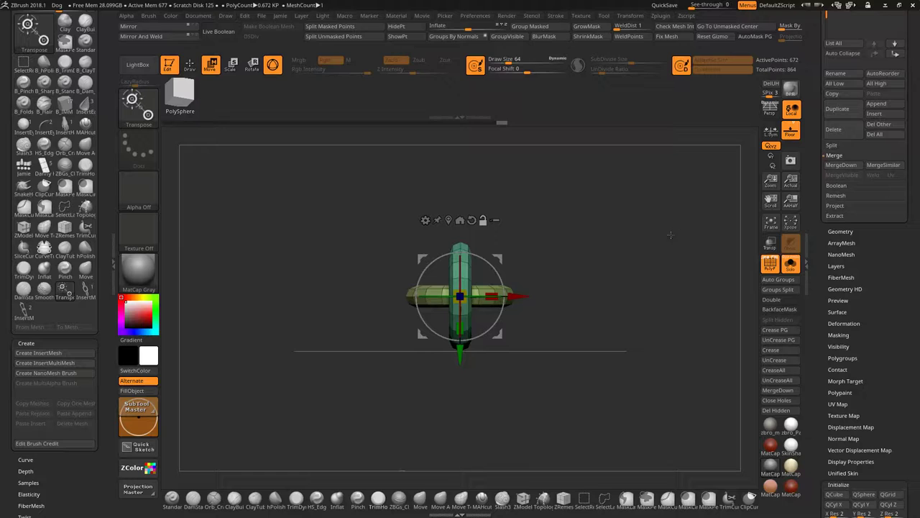
{"action": "key", "text": "space"}
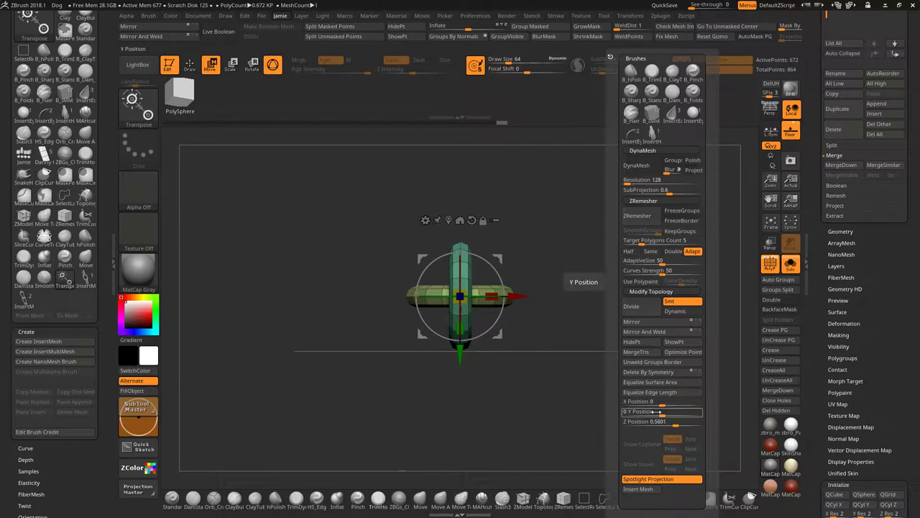
{"action": "scroll", "coordinate": [815, 262], "scroll_direction": "up", "scroll_amount": 3}
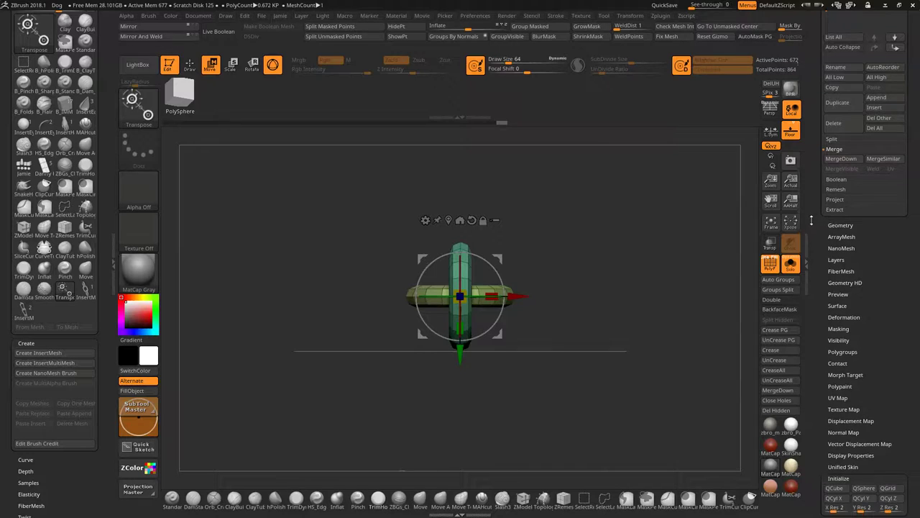
{"action": "left_click_drag", "start_coordinate": [814, 262], "coordinate": [817, 216]}
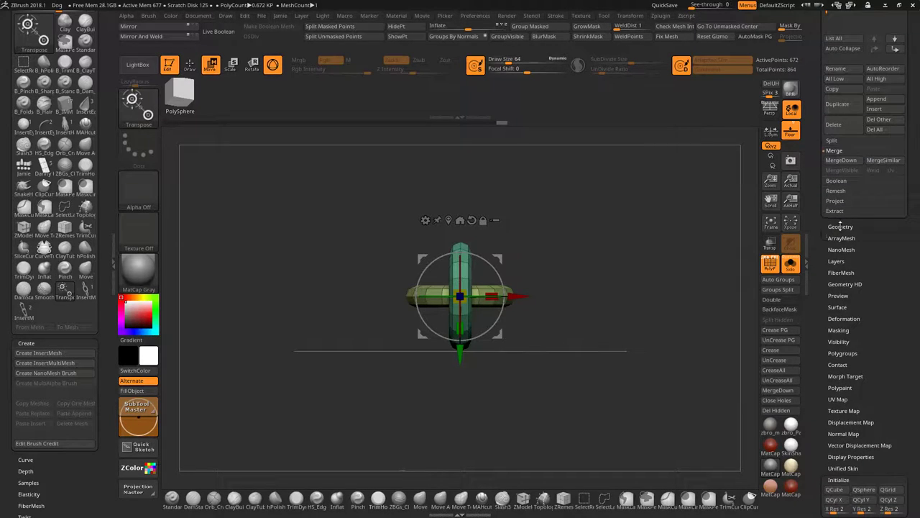
{"action": "left_click", "coordinate": [839, 224]}
{"action": "left_click_drag", "start_coordinate": [813, 253], "coordinate": [813, 185]}
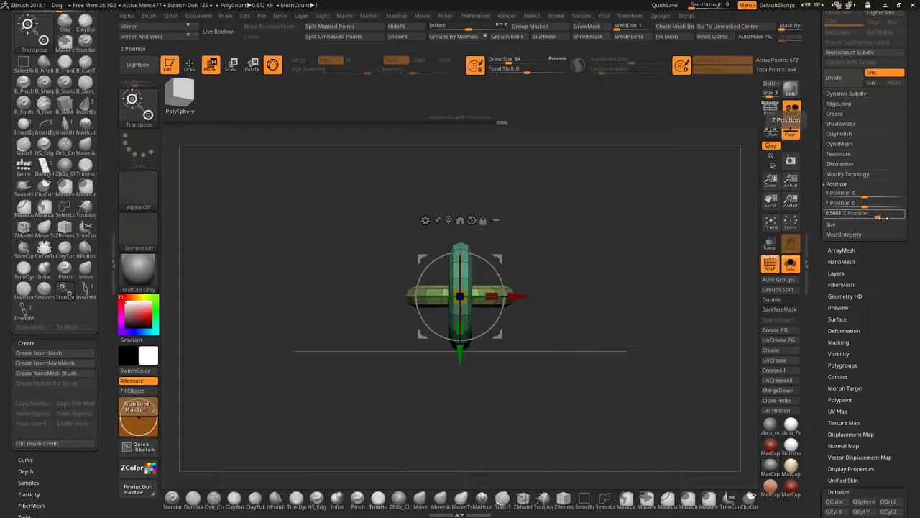
Step: Rotate the whole chain about its X axis so that it stands upright relative to the floor grid
{"action": "left_click_drag", "start_coordinate": [596, 270], "coordinate": [619, 279], "text": "alt"}
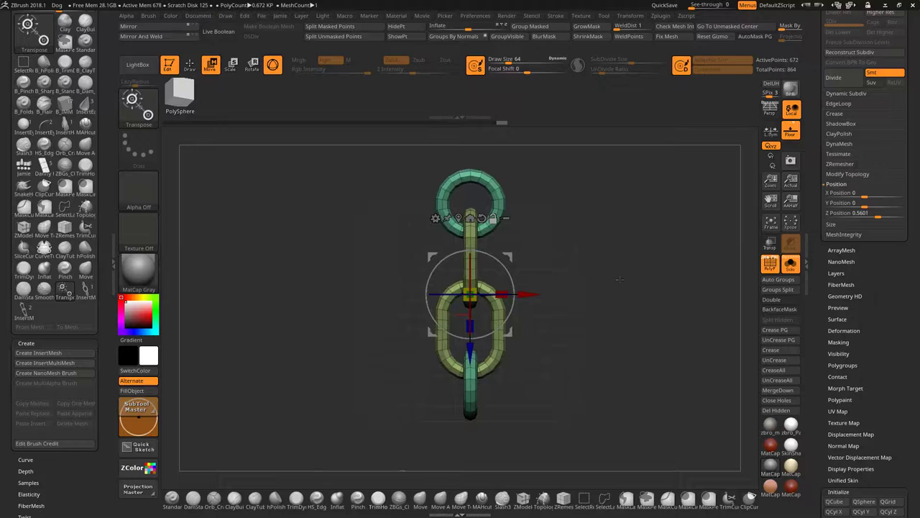
{"action": "left_click_drag", "start_coordinate": [509, 174], "coordinate": [596, 248]}
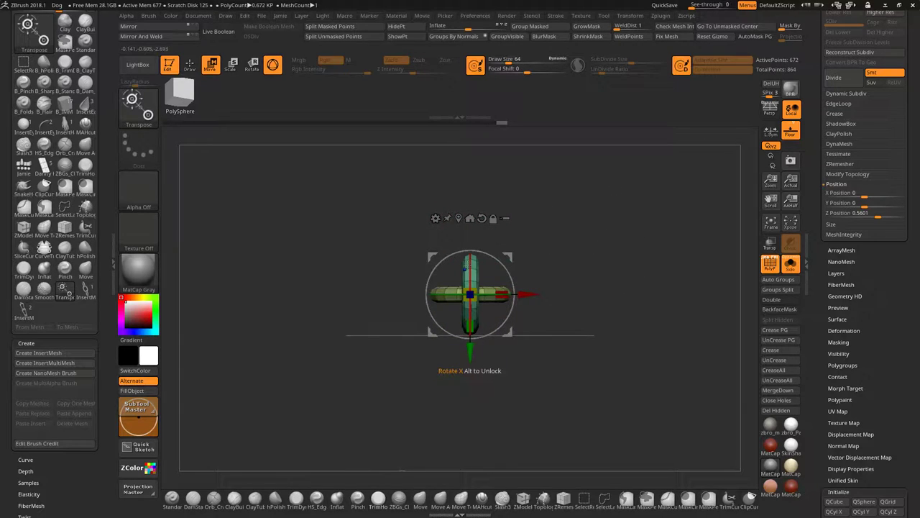
{"action": "left_click_drag", "start_coordinate": [472, 331], "coordinate": [478, 304]}
{"action": "left_click_drag", "start_coordinate": [588, 289], "coordinate": [595, 268], "text": "alt"}
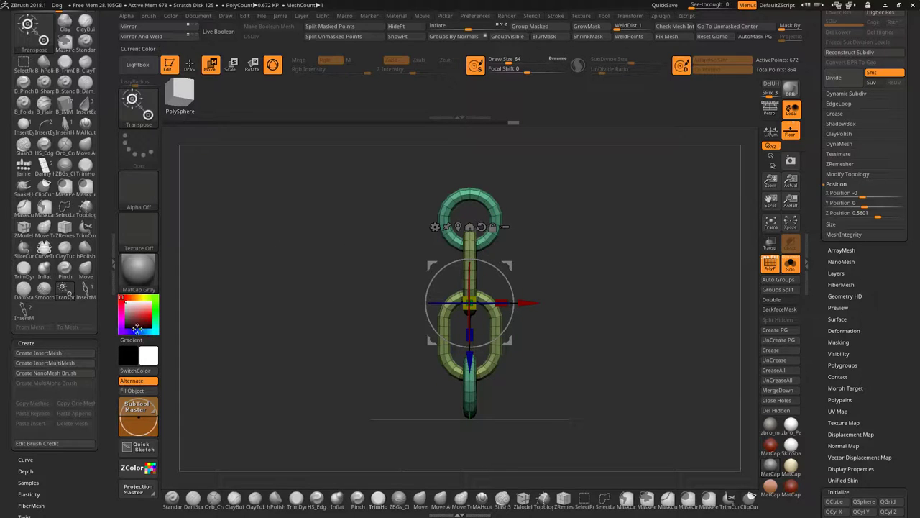
Step: Create a new InsertMesh brush from the front view of the upright chain
{"action": "left_click", "coordinate": [71, 354]}
{"action": "left_click", "coordinate": [417, 170]}
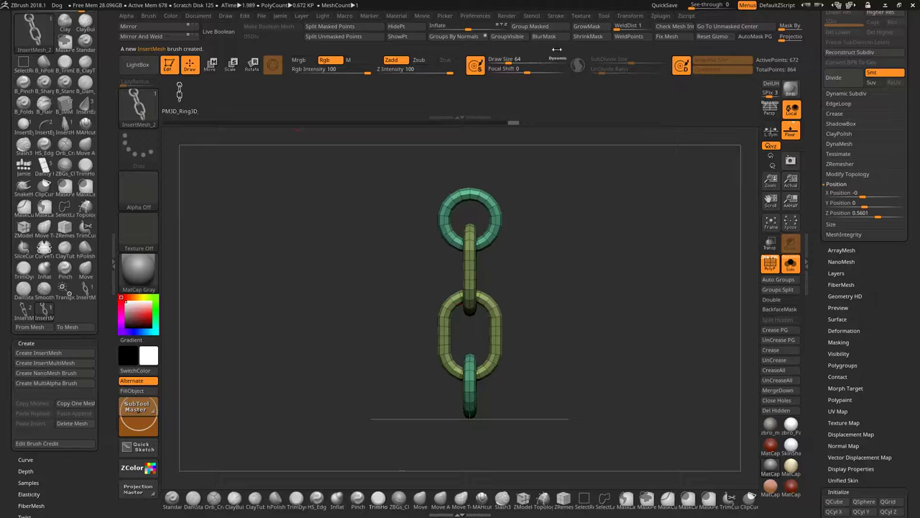
Step: Test the new brush by drawing one chain copy on the top ring, and undo the insertion
{"action": "mouse_move", "coordinate": [539, 195]}
{"action": "left_mouse_down", "text": "alt"}
{"action": "mouse_move", "coordinate": [480, 212]}
{"action": "mouse_move", "coordinate": [541, 205]}
{"action": "left_mouse_up", "text": "alt"}
{"action": "left_click_drag", "start_coordinate": [448, 201], "coordinate": [541, 207]}
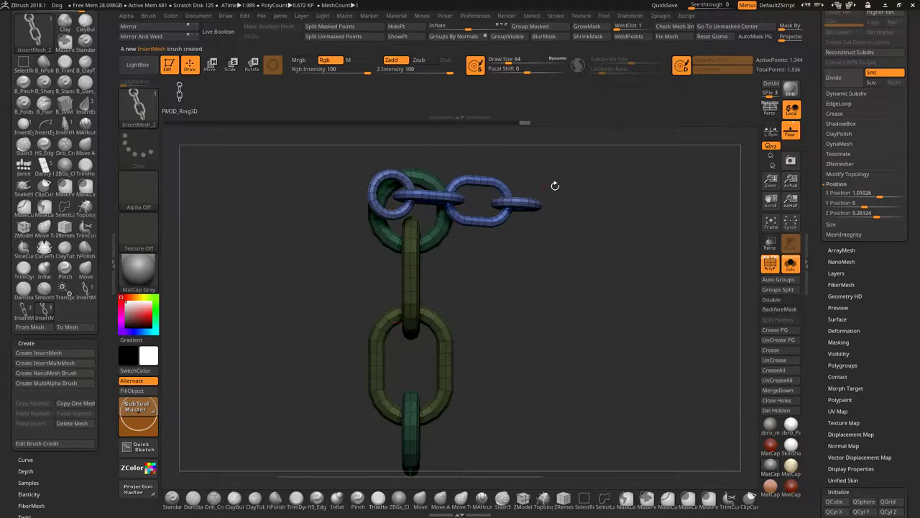
{"action": "key", "text": "ctrl+z"}
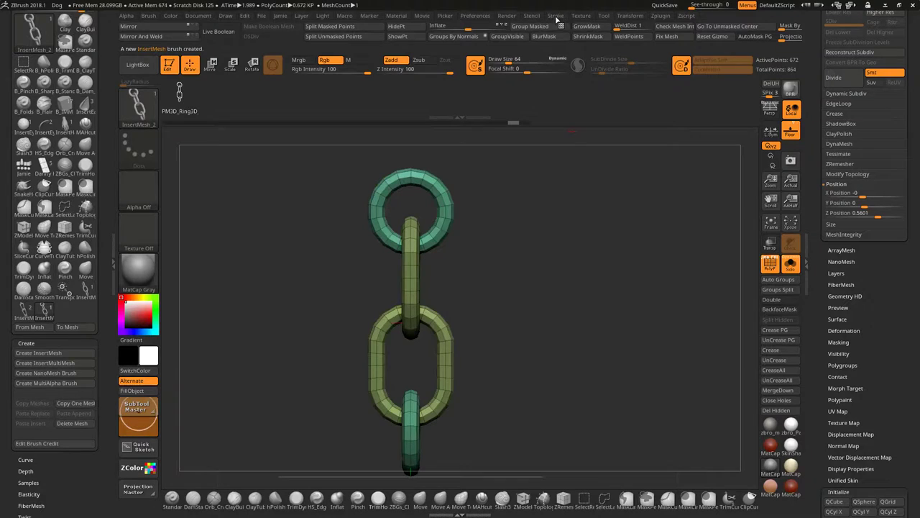
Step: Enable Curve Mode in the stroke's curve settings for the new chain brush
{"action": "left_click", "coordinate": [557, 16]}
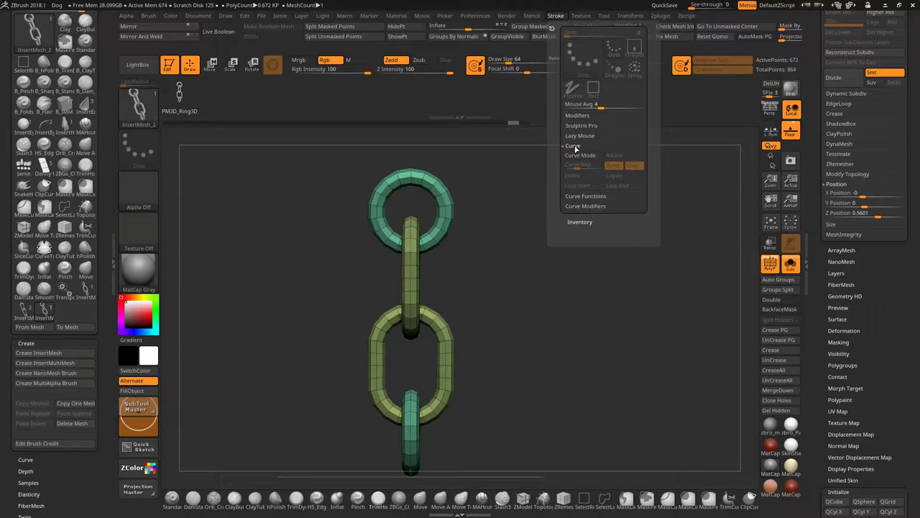
{"action": "left_click", "coordinate": [575, 146]}
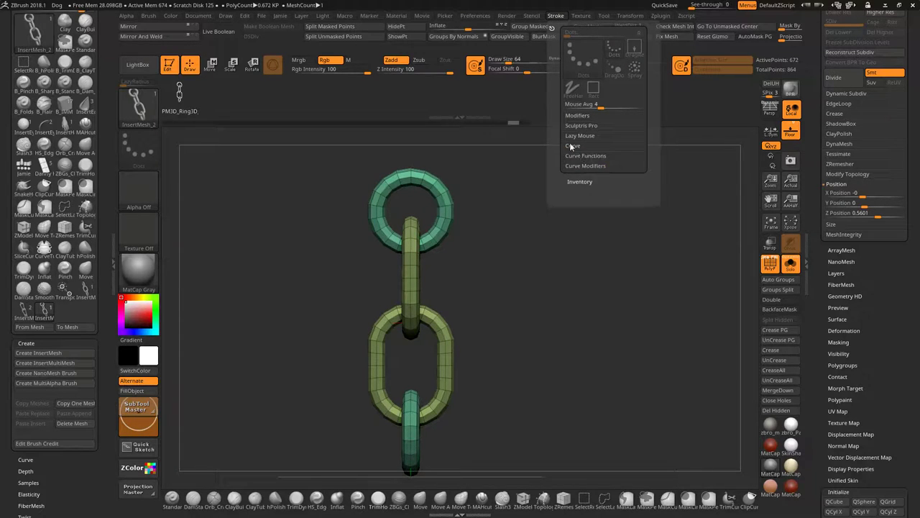
{"action": "left_click", "coordinate": [572, 146]}
{"action": "left_click", "coordinate": [585, 156]}
{"action": "mouse_move", "coordinate": [567, 167]}
{"action": "left_mouse_down", "text": "alt"}
{"action": "mouse_move", "coordinate": [509, 182]}
{"action": "mouse_move", "coordinate": [518, 204]}
{"action": "left_mouse_up", "text": "alt"}
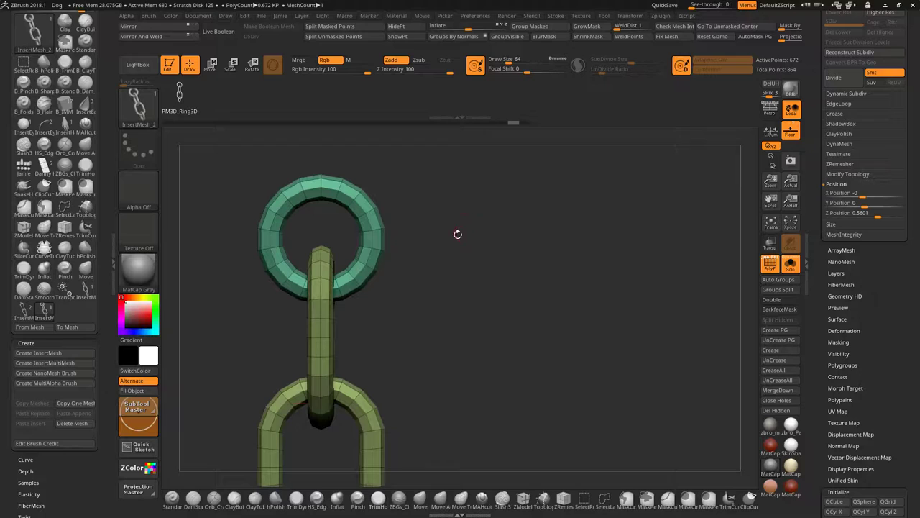
Step: Set Draw Size to 284 and draw a curve of repeated chain segments outward from the top ring's side
{"action": "key", "text": "space"}
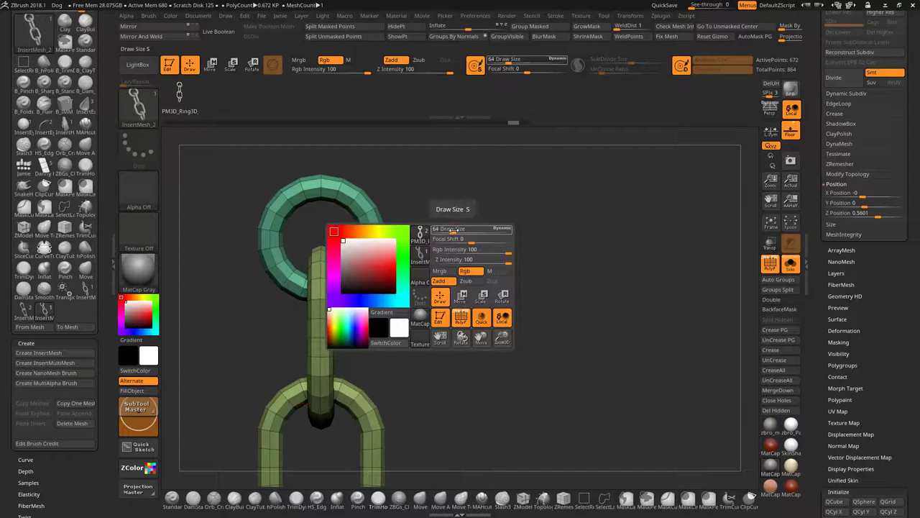
{"action": "left_click_drag", "start_coordinate": [455, 232], "coordinate": [474, 232]}
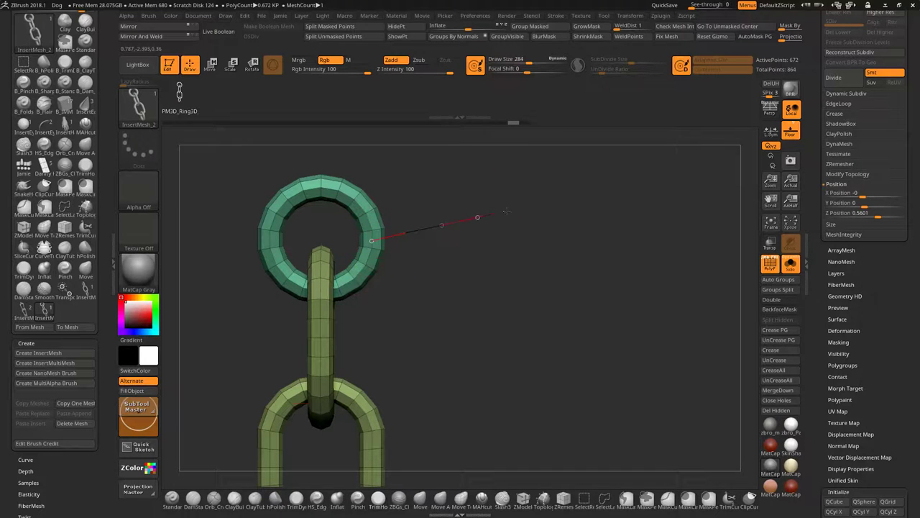
{"action": "left_click_drag", "start_coordinate": [770, 191], "coordinate": [771, 190]}
{"action": "left_click_drag", "start_coordinate": [423, 291], "coordinate": [561, 310], "text": "alt"}
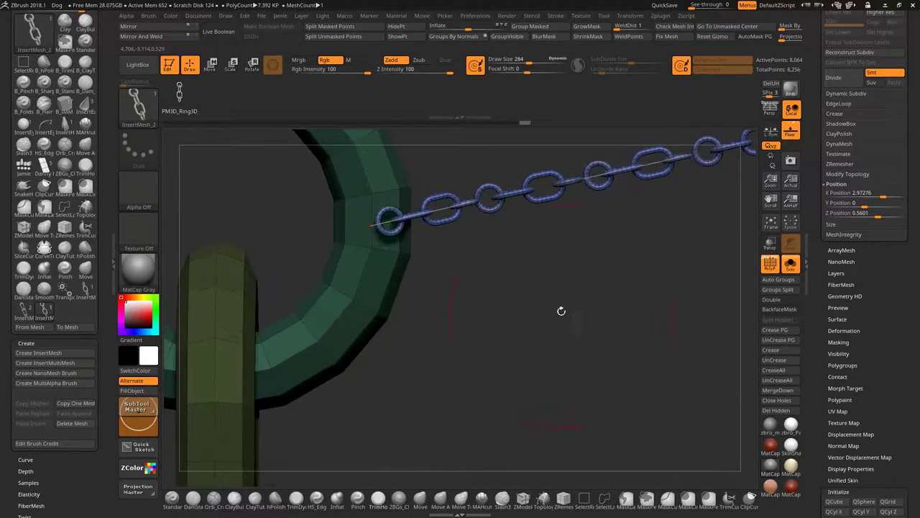
{"action": "left_click_drag", "start_coordinate": [575, 267], "coordinate": [412, 292], "text": "alt"}
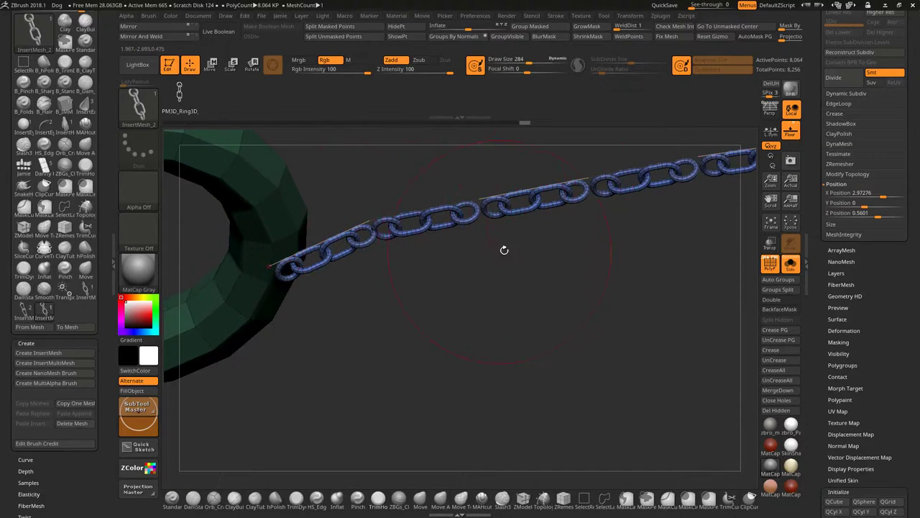
Step: Inspect the repeated chain segments along the test curve, undo that curve, and return to a front view of the upright chain
{"action": "left_click_drag", "start_coordinate": [503, 248], "coordinate": [522, 270]}
{"action": "left_click_drag", "start_coordinate": [387, 249], "coordinate": [472, 221]}
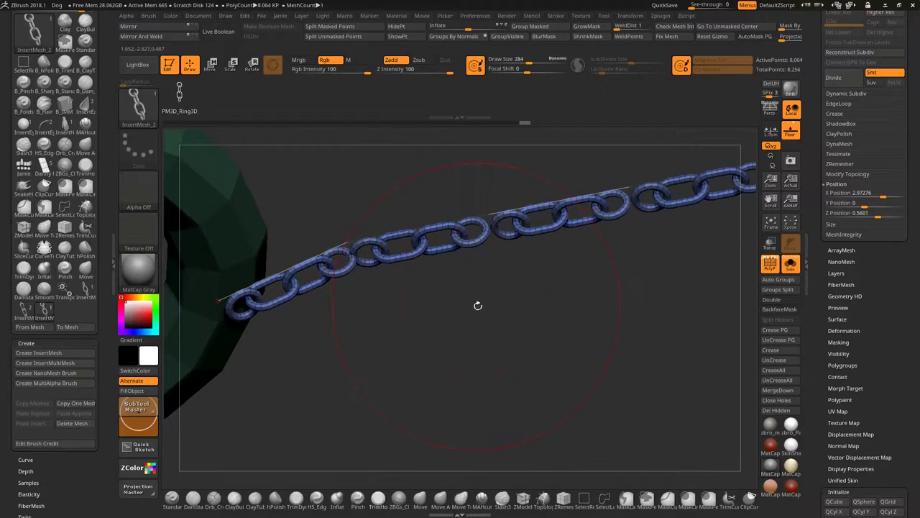
{"action": "mouse_move", "coordinate": [478, 304]}
{"action": "left_mouse_down"}
{"action": "mouse_move", "coordinate": [477, 253]}
{"action": "mouse_move", "coordinate": [480, 298]}
{"action": "mouse_move", "coordinate": [457, 288]}
{"action": "mouse_move", "coordinate": [477, 288]}
{"action": "left_mouse_up"}
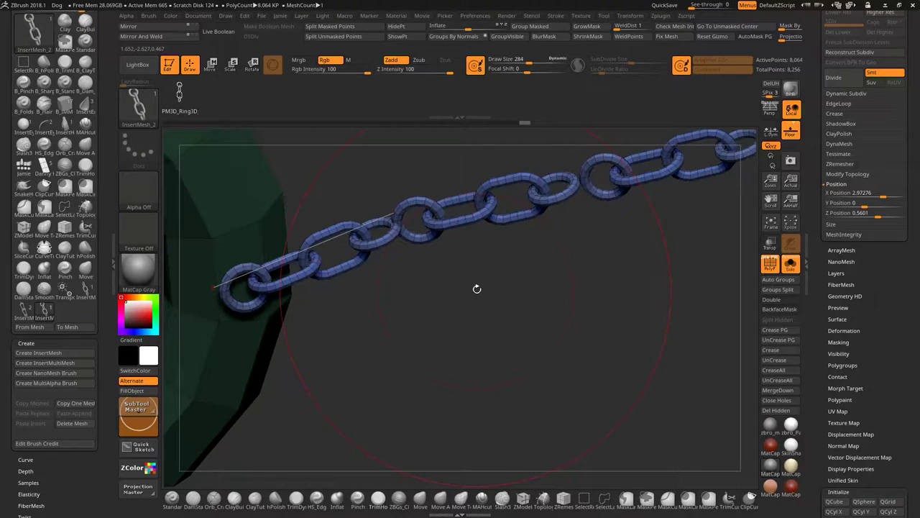
{"action": "key", "text": "ctrl+z"}
{"action": "key", "text": "ctrl+z"}
{"action": "left_click_drag", "start_coordinate": [519, 276], "coordinate": [391, 315]}
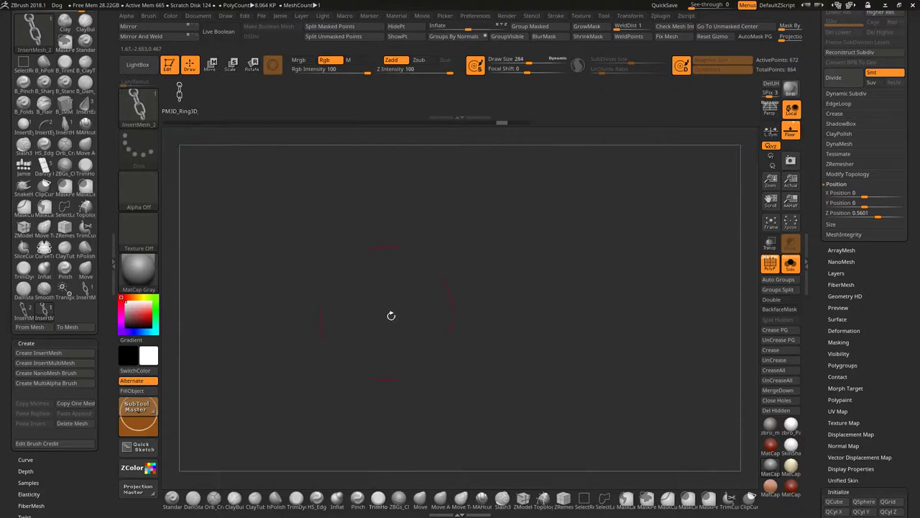
{"action": "mouse_move", "coordinate": [483, 424]}
{"action": "left_mouse_down", "text": "alt"}
{"action": "mouse_move", "coordinate": [571, 232]}
{"action": "mouse_move", "coordinate": [554, 179]}
{"action": "mouse_move", "coordinate": [604, 220]}
{"action": "mouse_move", "coordinate": [563, 211]}
{"action": "mouse_move", "coordinate": [578, 273]}
{"action": "mouse_move", "coordinate": [562, 270]}
{"action": "mouse_move", "coordinate": [564, 261]}
{"action": "mouse_move", "coordinate": [515, 308]}
{"action": "left_mouse_up", "text": "alt"}
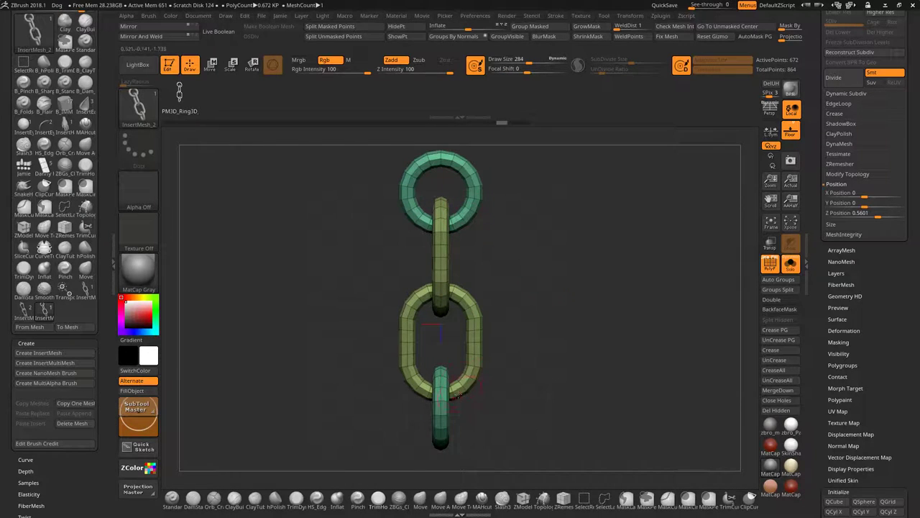
Step: Isolate the two round end rings, give each its own polygroup with Auto Groups, and unhide the oval links
{"action": "left_click", "coordinate": [435, 390], "text": "ctrl+shift"}
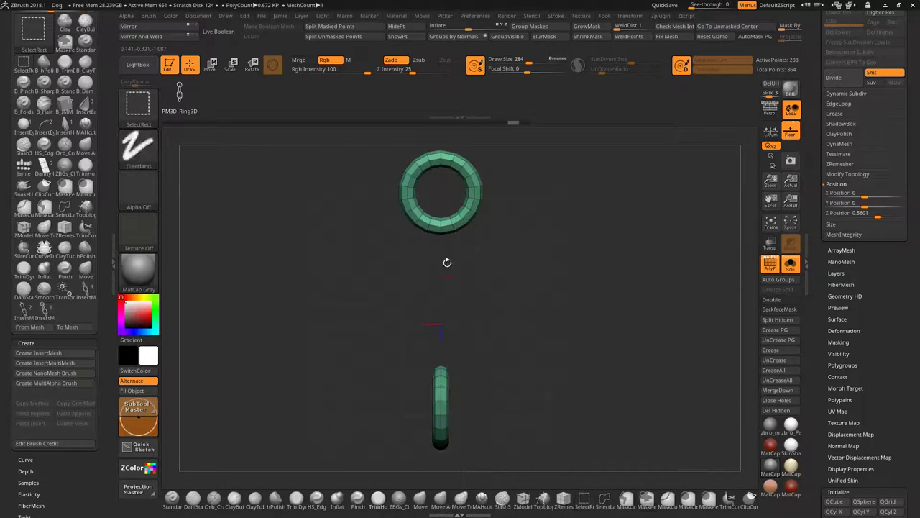
{"action": "left_click", "coordinate": [778, 279]}
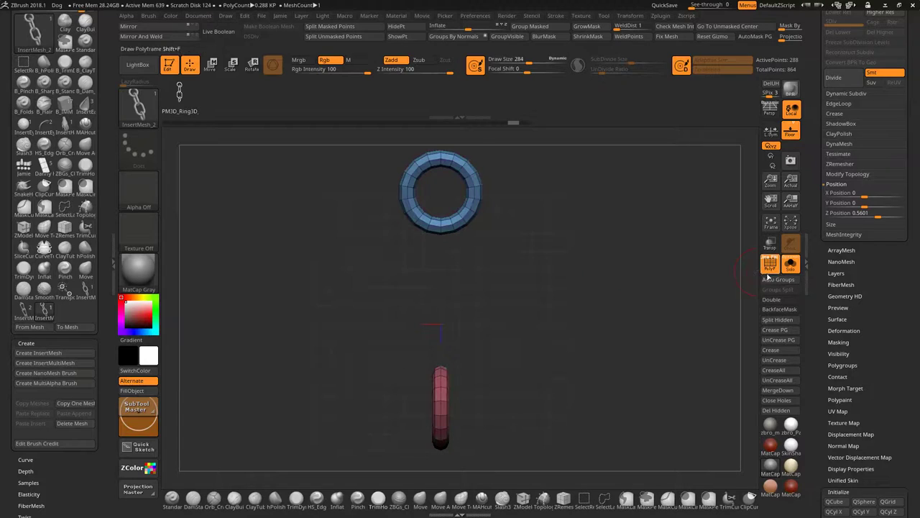
{"action": "left_click", "coordinate": [647, 263], "text": "ctrl+shift"}
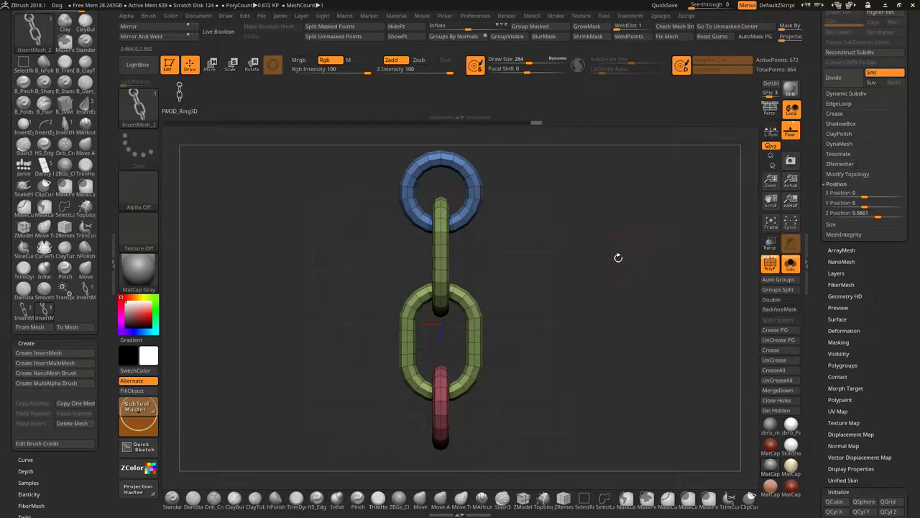
Step: Create a new InsertMesh brush from the regrouped chain and enable Curve Mode in its stroke settings
{"action": "left_click", "coordinate": [82, 424]}
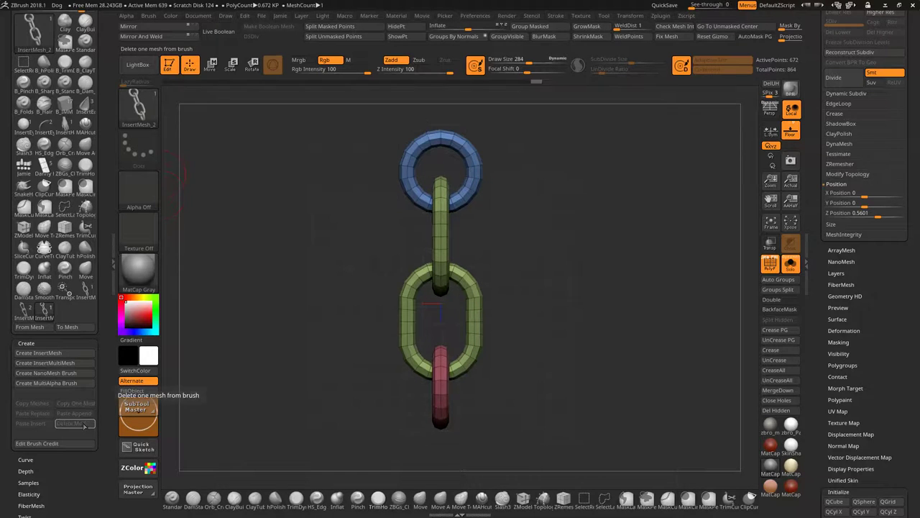
{"action": "left_click", "coordinate": [75, 352]}
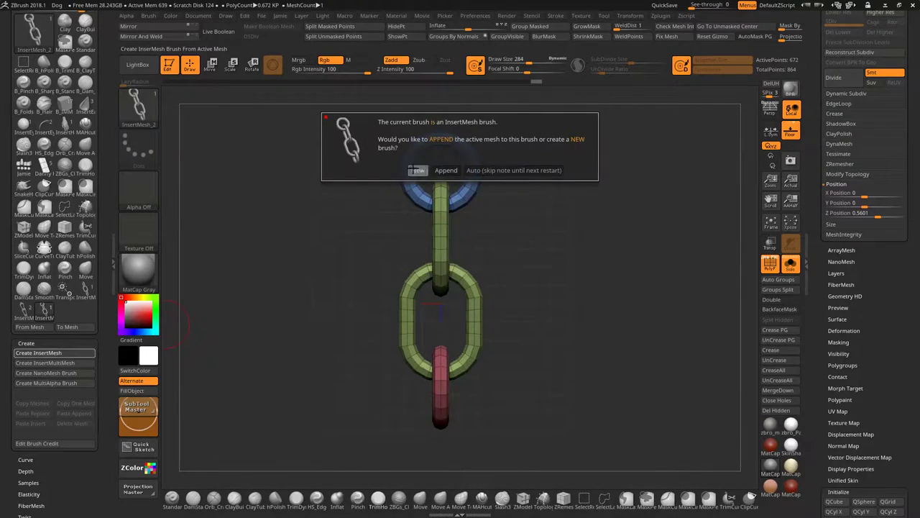
{"action": "left_click", "coordinate": [415, 171]}
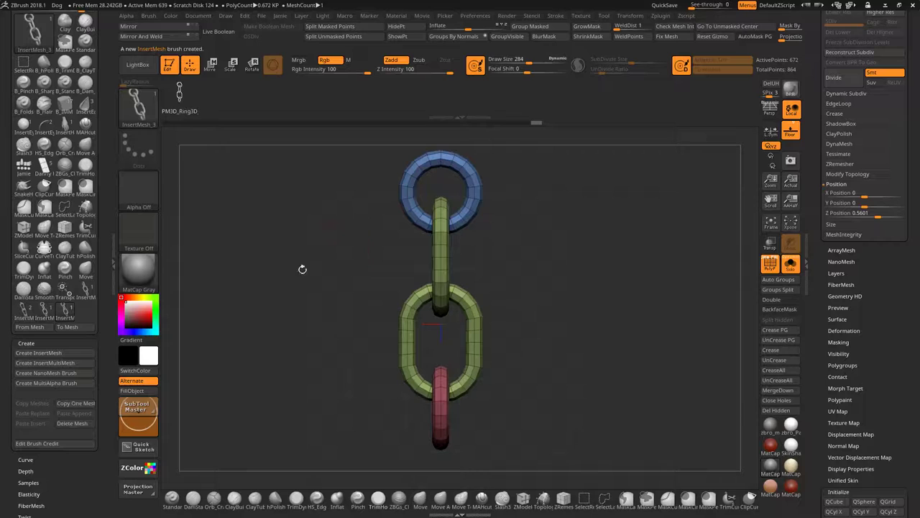
{"action": "left_click", "coordinate": [561, 16]}
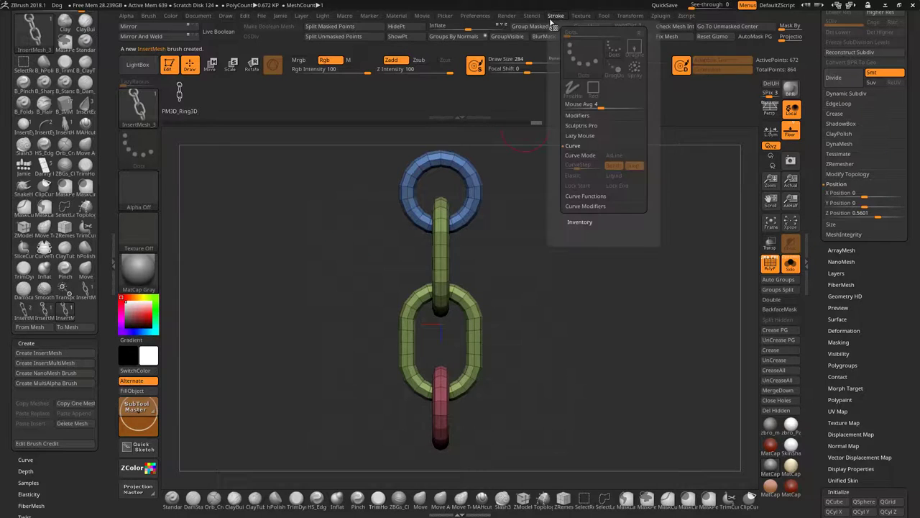
{"action": "left_click", "coordinate": [586, 156]}
Step: Draw a test curve of continuous chain outward from the top ring's side and inspect its links and end rings
{"action": "left_click_drag", "start_coordinate": [604, 233], "coordinate": [575, 328], "text": "alt"}
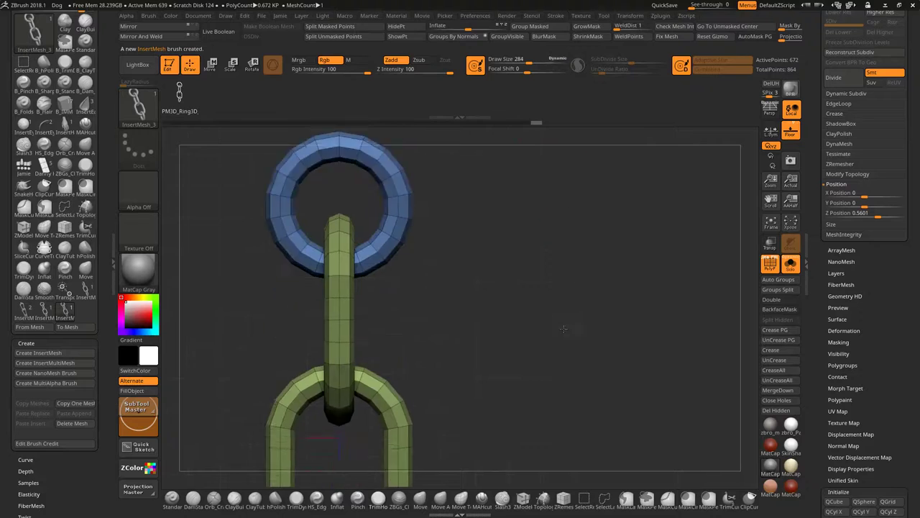
{"action": "left_click_drag", "start_coordinate": [551, 202], "coordinate": [516, 274], "text": "alt"}
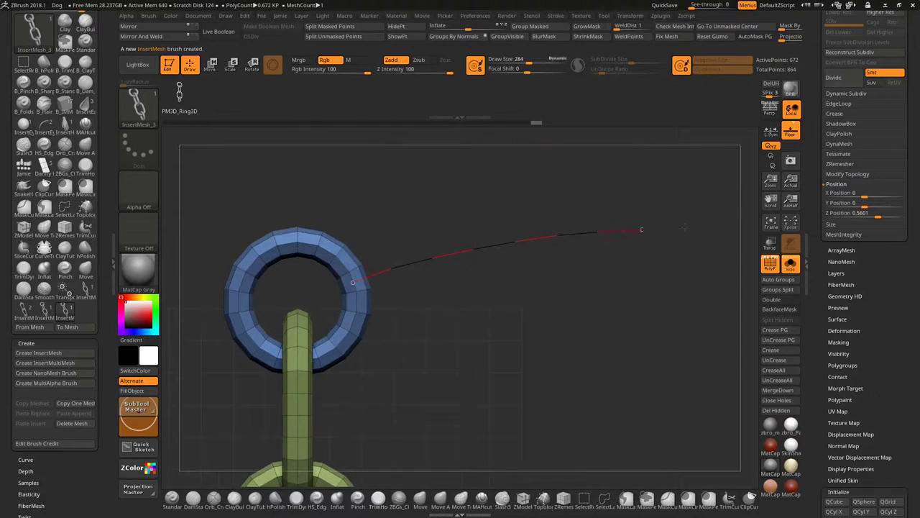
{"action": "left_click_drag", "start_coordinate": [685, 227], "coordinate": [687, 226]}
{"action": "mouse_move", "coordinate": [418, 308]}
{"action": "left_mouse_down", "text": "alt"}
{"action": "mouse_move", "coordinate": [452, 321]}
{"action": "mouse_move", "coordinate": [422, 350]}
{"action": "mouse_move", "coordinate": [390, 358]}
{"action": "left_mouse_up", "text": "alt"}
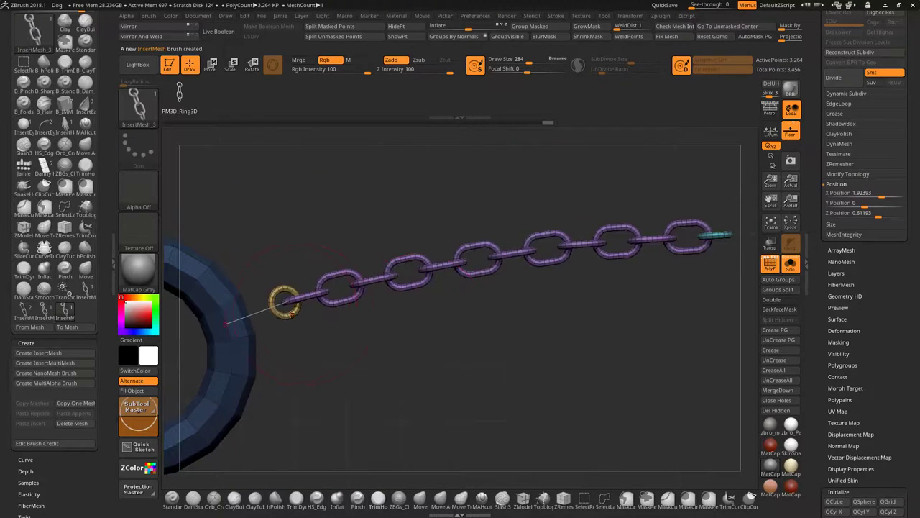
{"action": "left_click_drag", "start_coordinate": [647, 288], "coordinate": [591, 280], "text": "alt"}
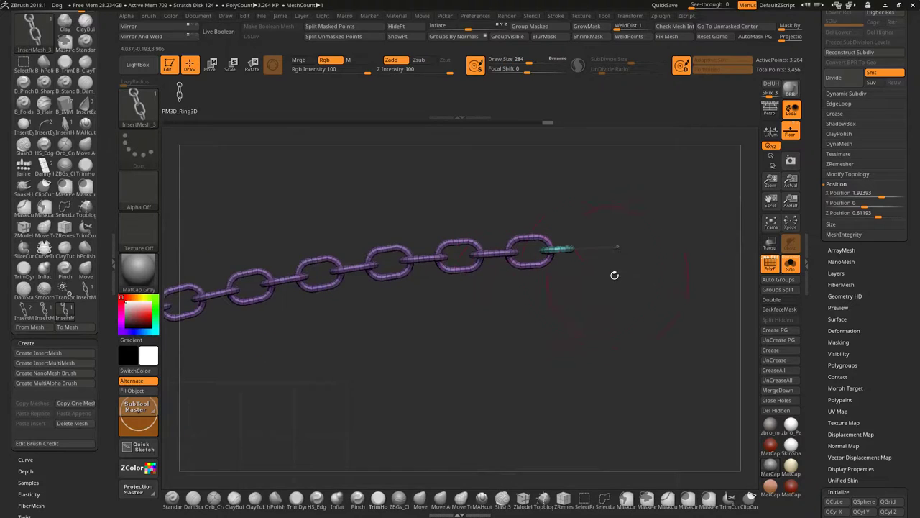
{"action": "right_click_drag", "start_coordinate": [606, 251], "coordinate": [605, 331]}
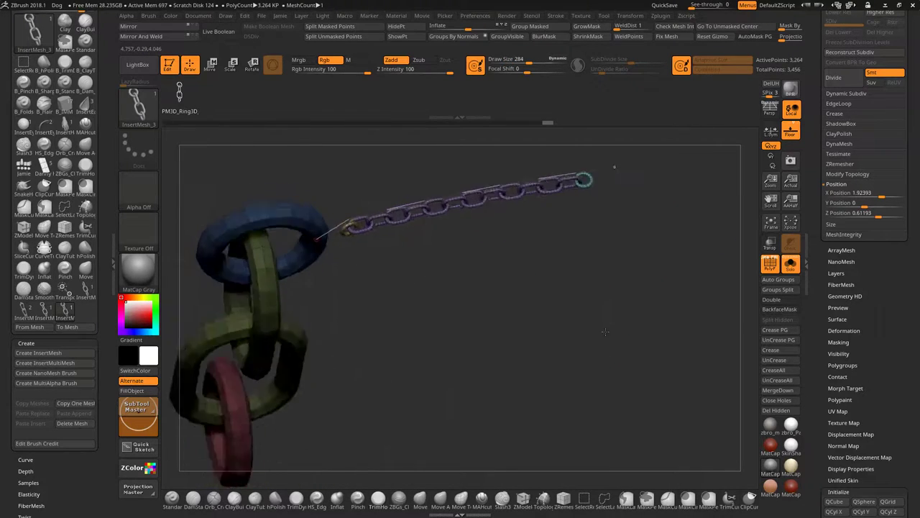
{"action": "left_click_drag", "start_coordinate": [605, 331], "coordinate": [379, 261]}
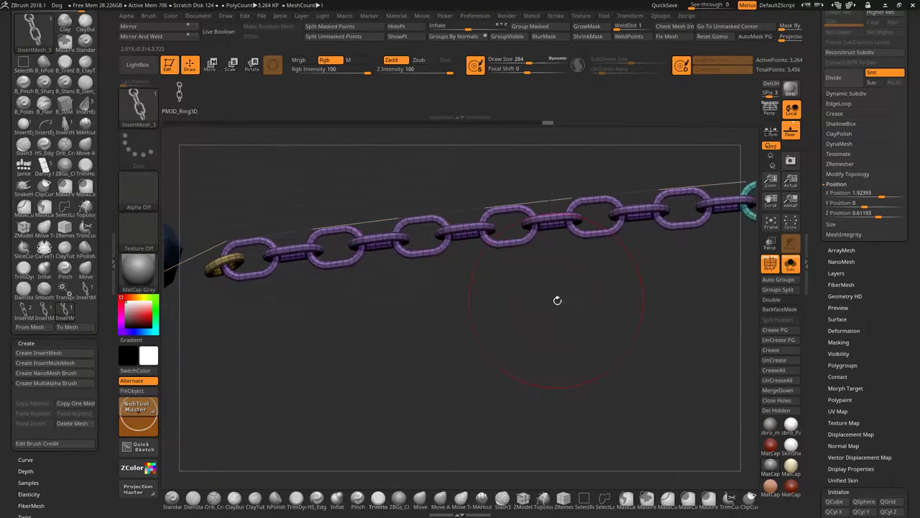
{"action": "mouse_move", "coordinate": [557, 300]}
{"action": "right_mouse_down"}
{"action": "mouse_move", "coordinate": [471, 311]}
{"action": "mouse_move", "coordinate": [548, 327]}
{"action": "mouse_move", "coordinate": [560, 357]}
{"action": "mouse_move", "coordinate": [550, 310]}
{"action": "mouse_move", "coordinate": [559, 259]}
{"action": "mouse_move", "coordinate": [575, 325]}
{"action": "mouse_move", "coordinate": [560, 285]}
{"action": "right_mouse_up"}
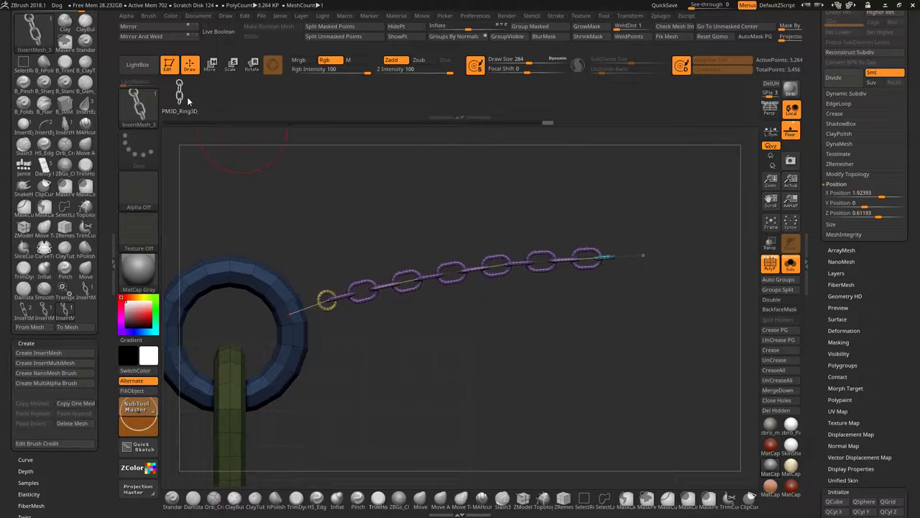
{"action": "right_click_drag", "start_coordinate": [610, 292], "coordinate": [624, 262]}
Step: Undo the test chain curve, keeping the upright chain with its separately grouped end rings fully visible
{"action": "key", "text": "ctrl+z"}
{"action": "key", "text": "ctrl+z"}
{"action": "key", "text": "ctrl+z"}
{"action": "key", "text": "ctrl+shift+z"}
{"action": "key", "text": "ctrl+shift+z"}
{"action": "key", "text": "ctrl+shift+z"}
{"action": "key", "text": "ctrl+shift+z"}
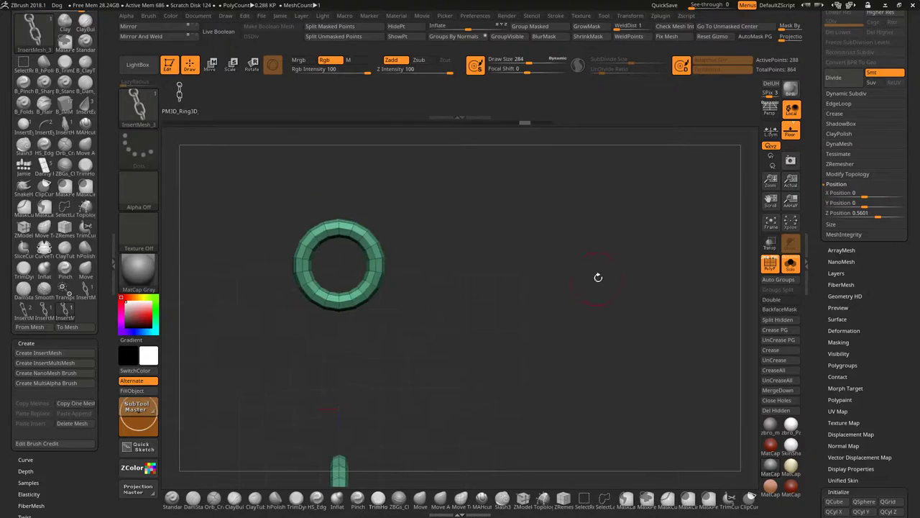
{"action": "key", "text": "ctrl+z"}
{"action": "key", "text": "ctrl+z"}
{"action": "key", "text": "ctrl+z"}
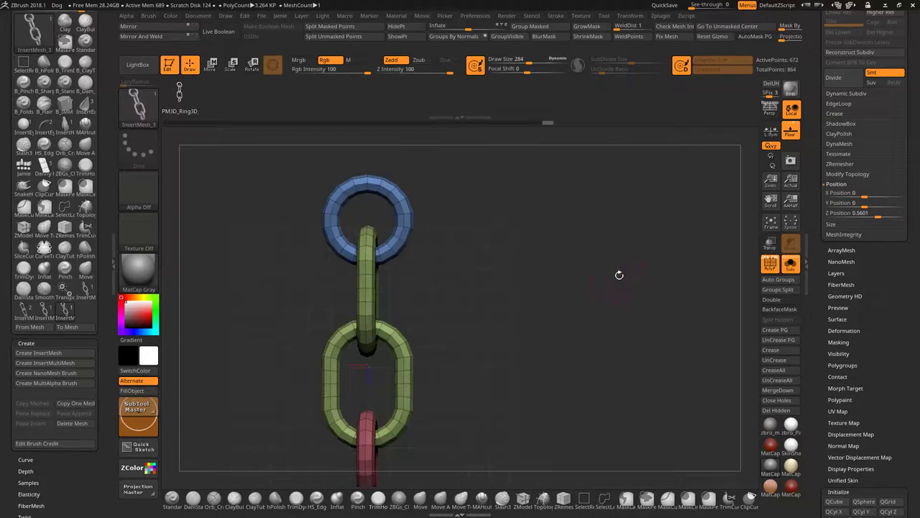
Step: Switch to the single oval link subtool PM3D_Ring3D_2 and frame it in the front view
{"action": "left_click", "coordinate": [808, 204]}
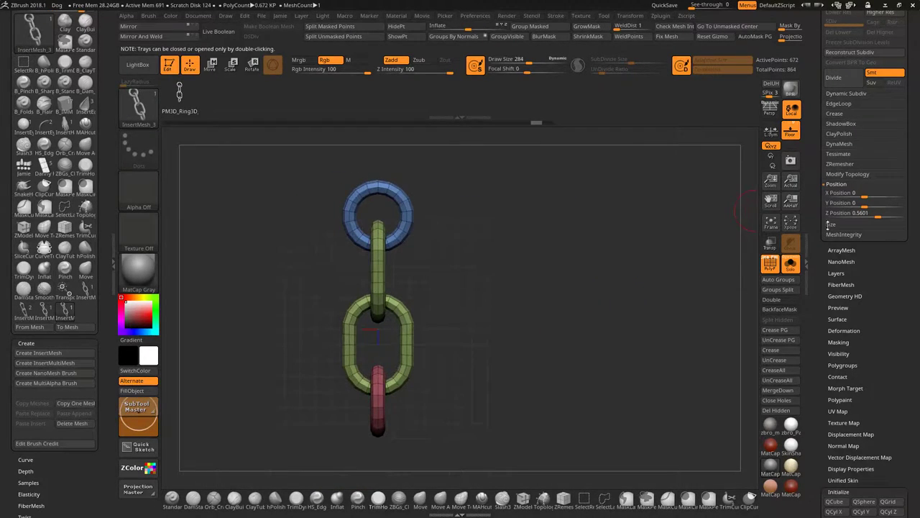
{"action": "left_click_drag", "start_coordinate": [814, 195], "coordinate": [814, 287]}
{"action": "left_click", "coordinate": [862, 134]}
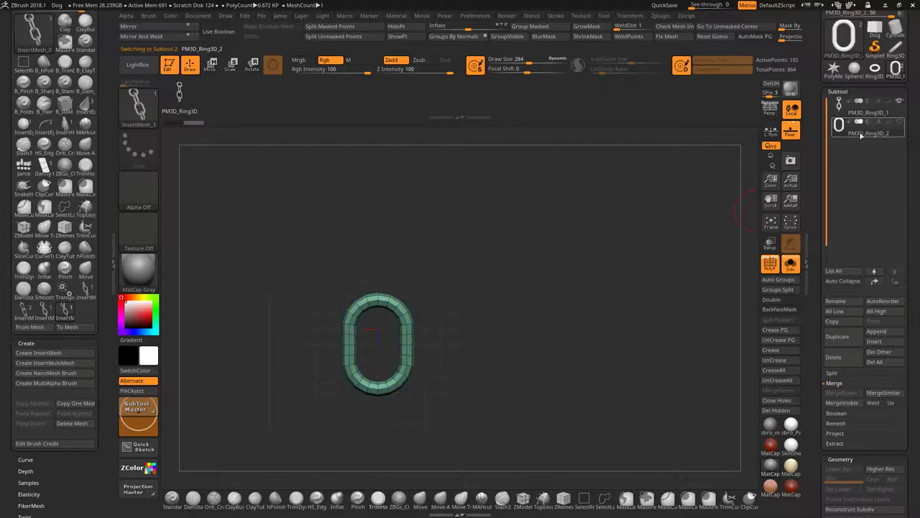
{"action": "left_click_drag", "start_coordinate": [633, 238], "coordinate": [620, 202]}
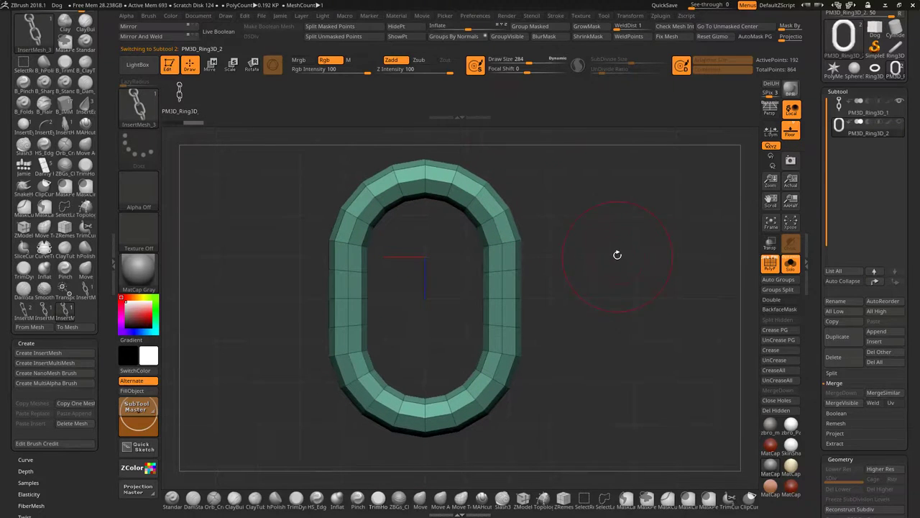
Step: Apply the Twist deformer to the oval link and twist it slightly from its upper and lower ends
{"action": "left_click", "coordinate": [210, 64]}
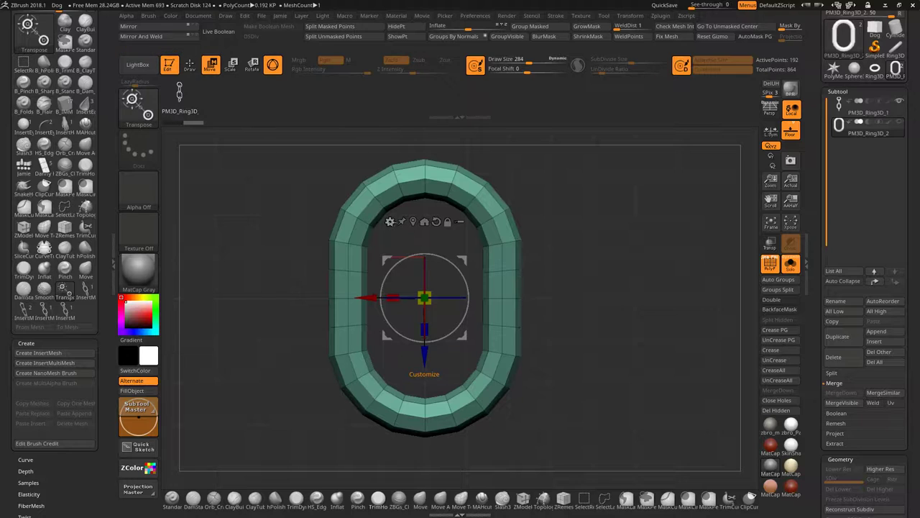
{"action": "left_click", "coordinate": [390, 220]}
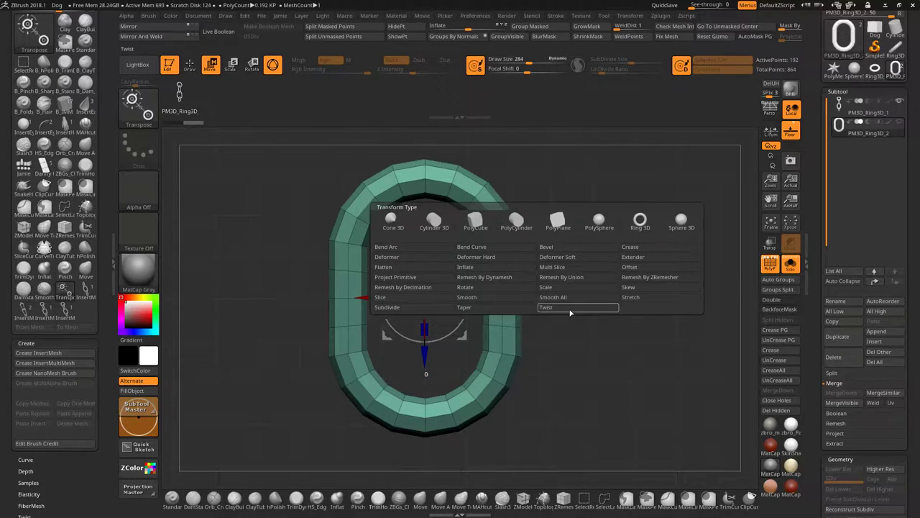
{"action": "left_click", "coordinate": [579, 297]}
{"action": "left_click_drag", "start_coordinate": [610, 307], "coordinate": [613, 286], "text": "alt"}
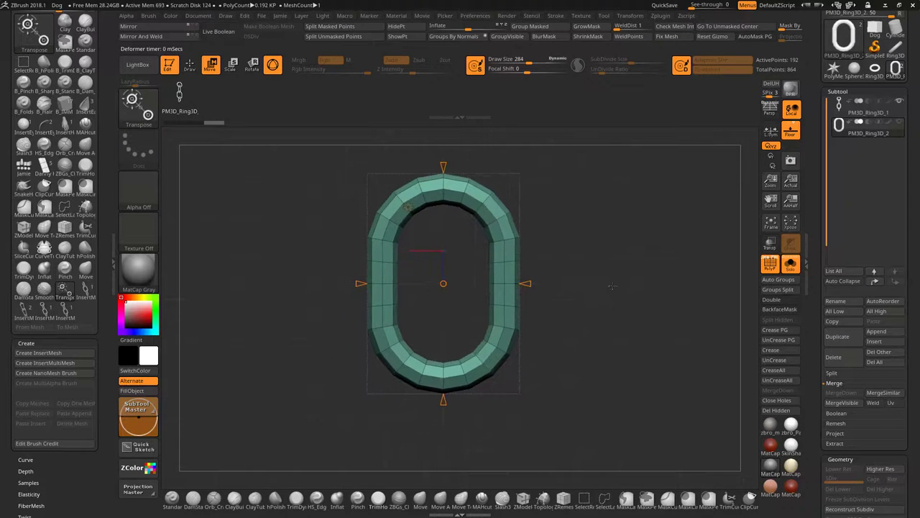
{"action": "left_click_drag", "start_coordinate": [442, 399], "coordinate": [443, 418]}
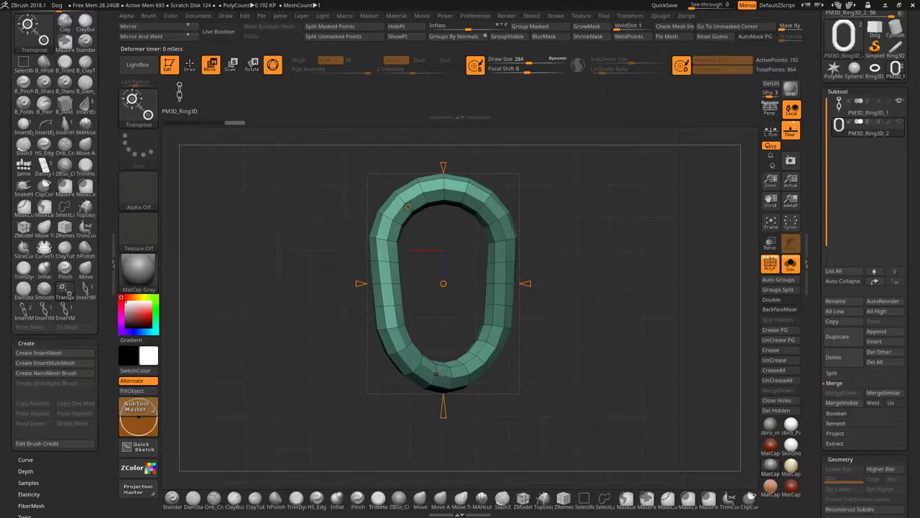
{"action": "left_click_drag", "start_coordinate": [444, 417], "coordinate": [448, 418]}
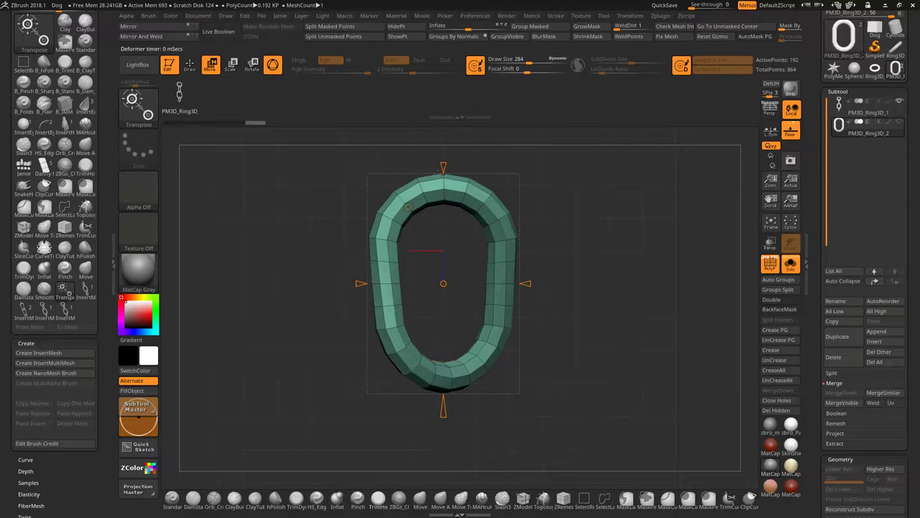
{"action": "left_click_drag", "start_coordinate": [443, 181], "coordinate": [444, 193]}
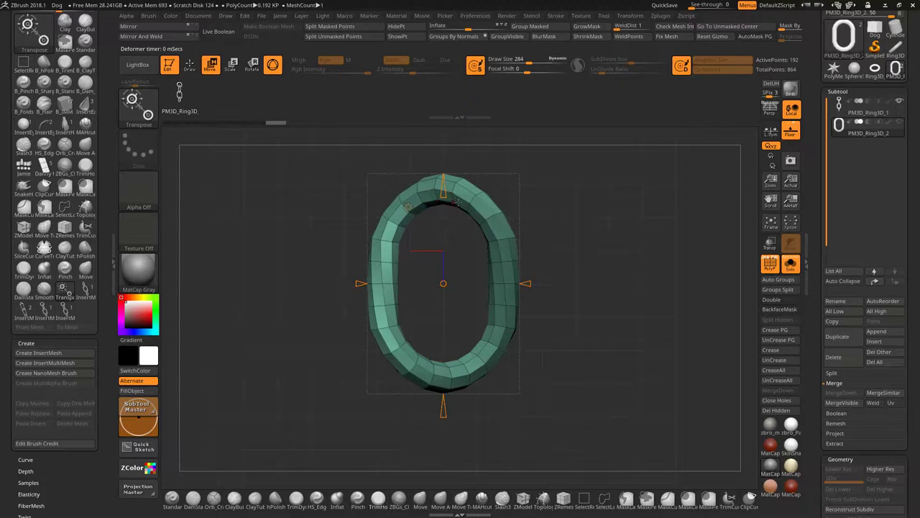
{"action": "left_click_drag", "start_coordinate": [556, 239], "coordinate": [606, 241]}
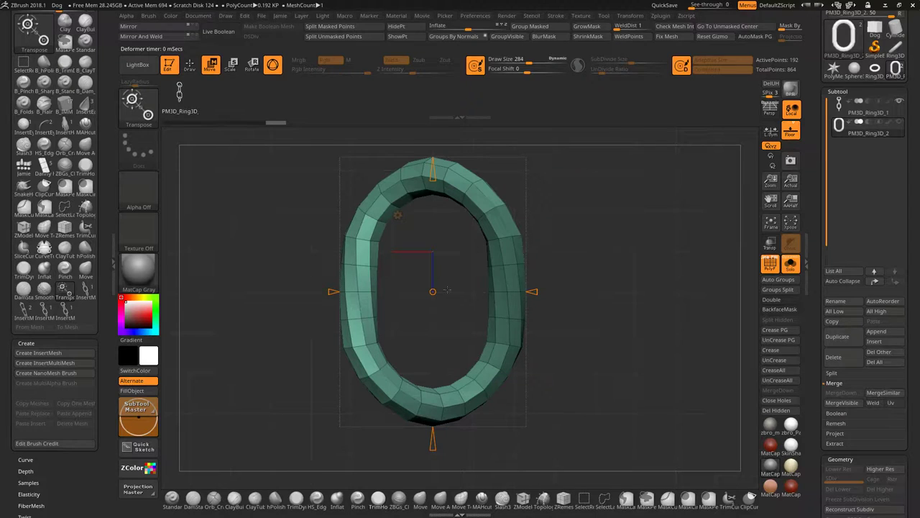
Step: Apply Deformer Soft to the oval link, scale only its middle control points inward along X to pinch the waist, and accept the deformation
{"action": "left_click", "coordinate": [397, 214]}
{"action": "left_click", "coordinate": [397, 214]}
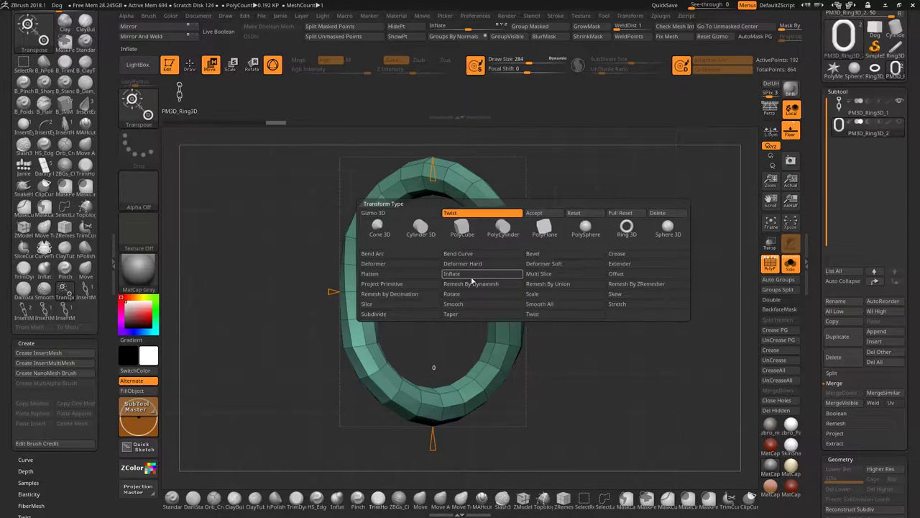
{"action": "left_click", "coordinate": [551, 264]}
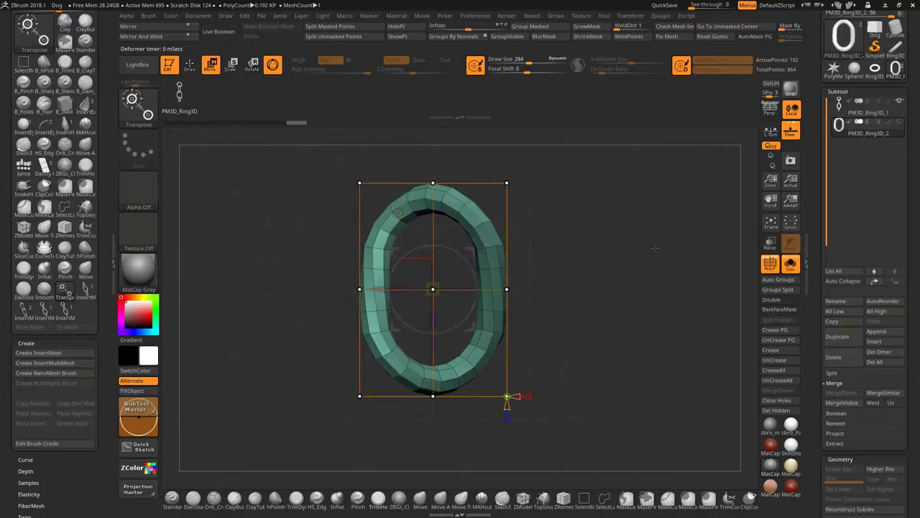
{"action": "left_click_drag", "start_coordinate": [291, 142], "coordinate": [618, 224], "text": "ctrl"}
{"action": "left_click_drag", "start_coordinate": [312, 446], "coordinate": [574, 356], "text": "ctrl"}
{"action": "left_click_drag", "start_coordinate": [601, 219], "coordinate": [604, 250], "text": "alt"}
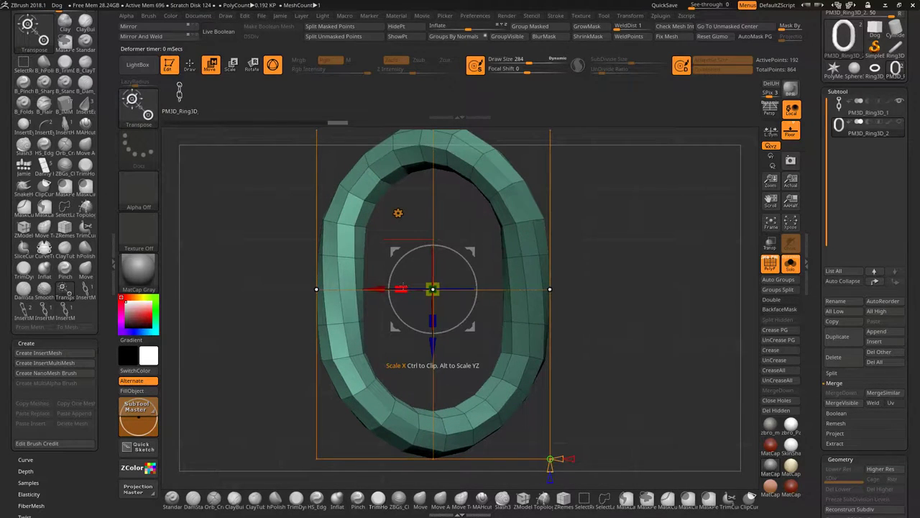
{"action": "left_click_drag", "start_coordinate": [401, 287], "coordinate": [575, 274]}
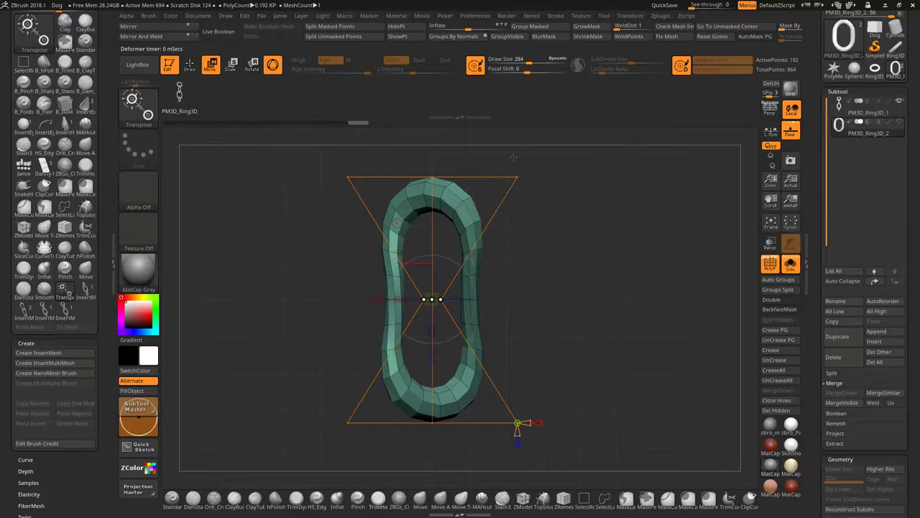
{"action": "left_click", "coordinate": [397, 223]}
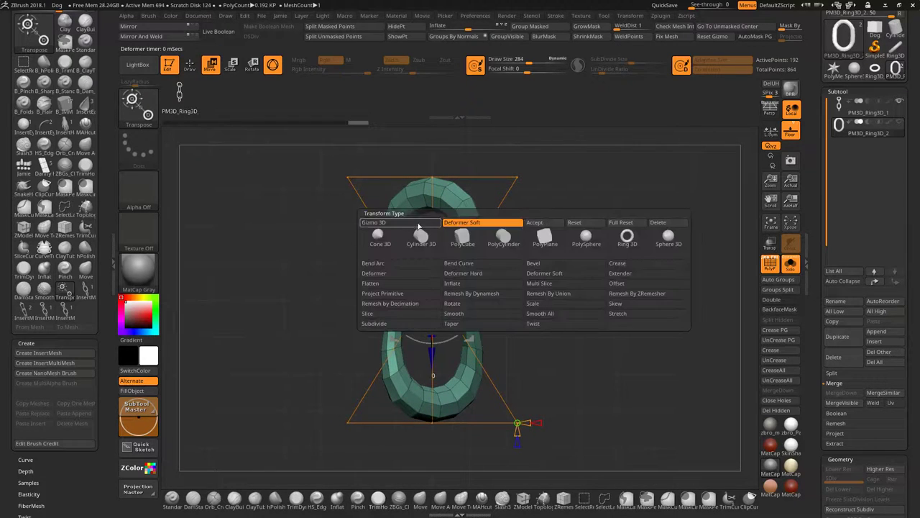
{"action": "left_click", "coordinate": [540, 225]}
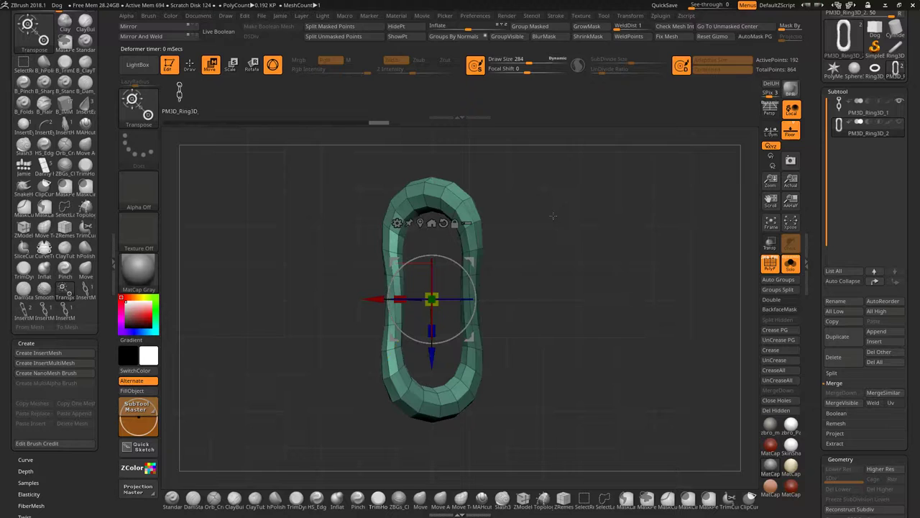
Step: Subdivide the pinched link to preview its smoothed shape, and return it to the low-poly form
{"action": "key", "text": "ctrl+d"}
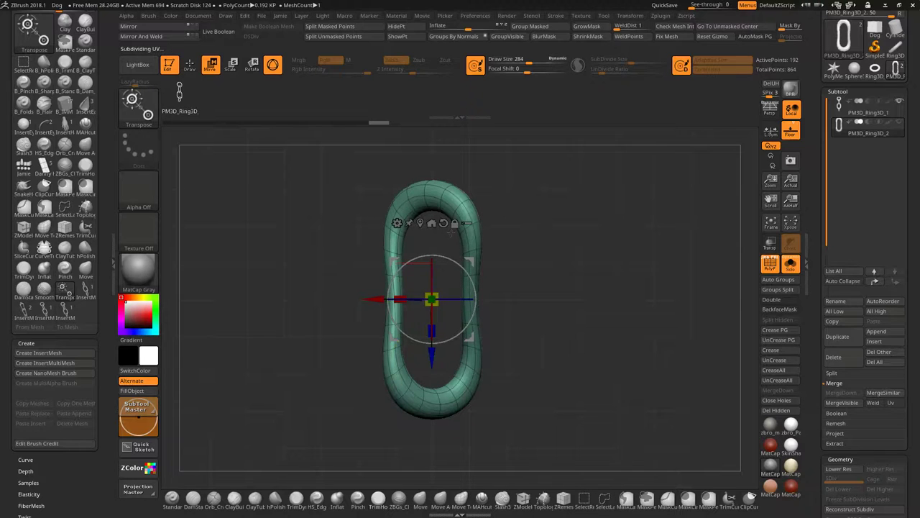
{"action": "left_click_drag", "start_coordinate": [544, 240], "coordinate": [575, 228]}
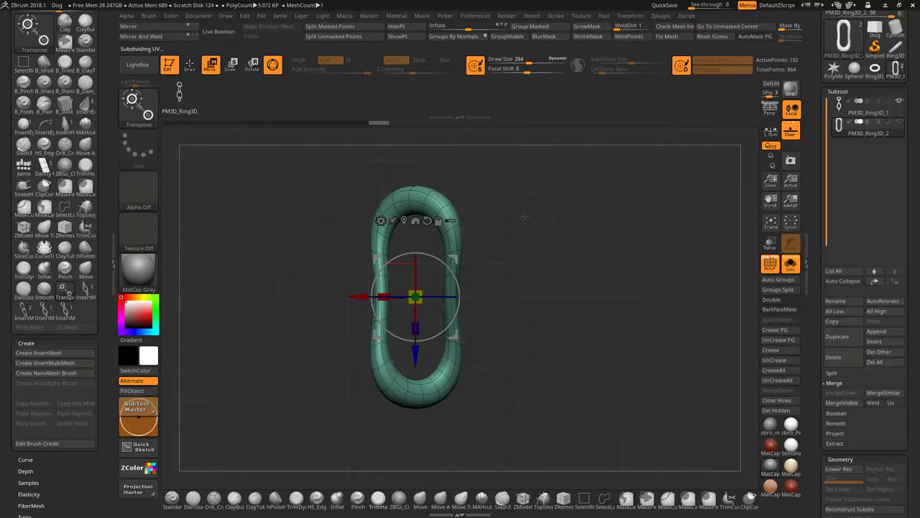
{"action": "key", "text": "shift+d"}
{"action": "key", "text": "shift+d"}
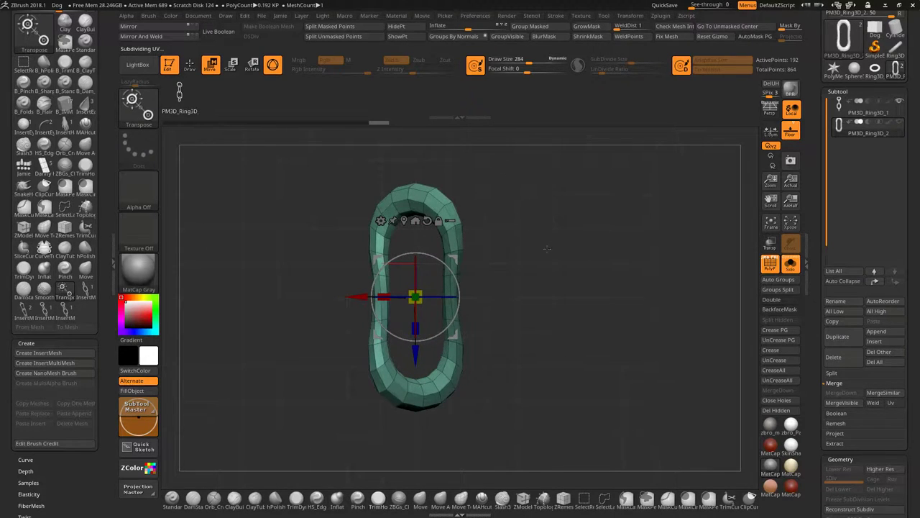
Step: Duplicate the pinched link upward twice along Z to form an interlocking vertical chain of three links
{"action": "left_click_drag", "start_coordinate": [530, 230], "coordinate": [534, 262], "text": "alt"}
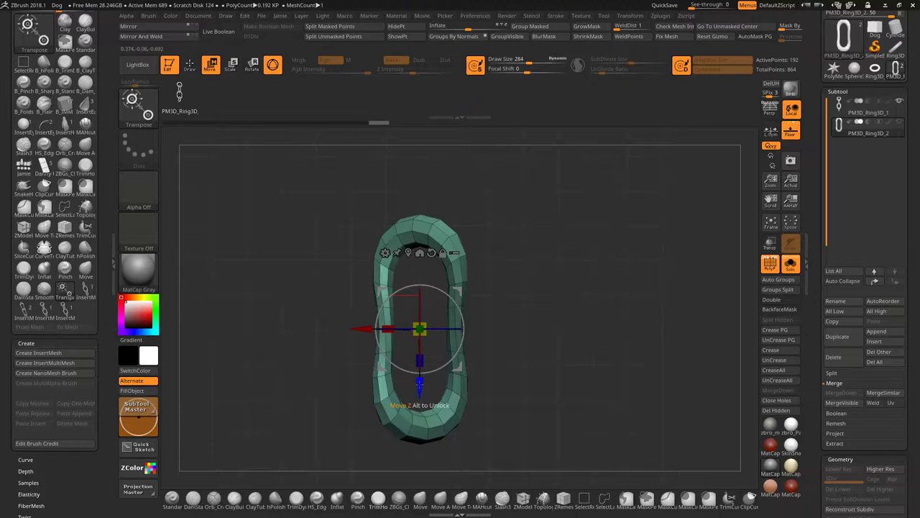
{"action": "left_click_drag", "start_coordinate": [419, 386], "coordinate": [419, 225], "text": "ctrl"}
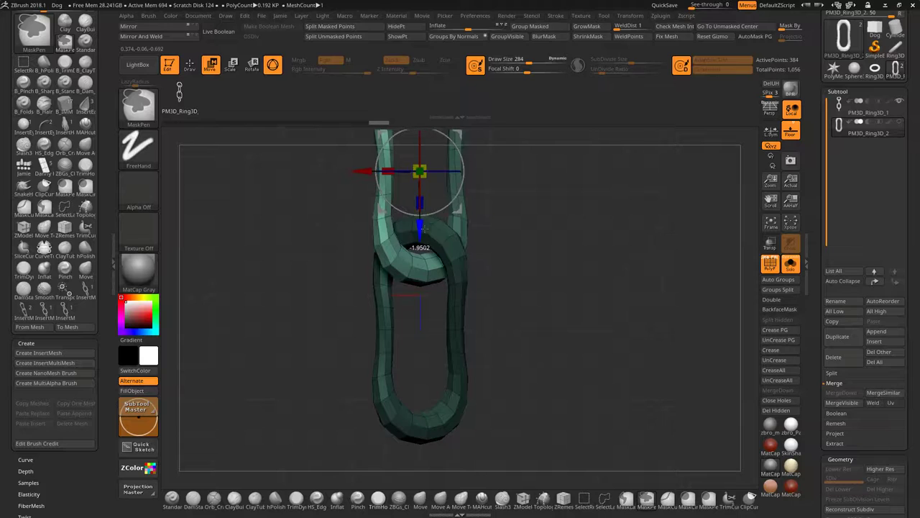
{"action": "left_click_drag", "start_coordinate": [569, 198], "coordinate": [542, 265], "text": "alt"}
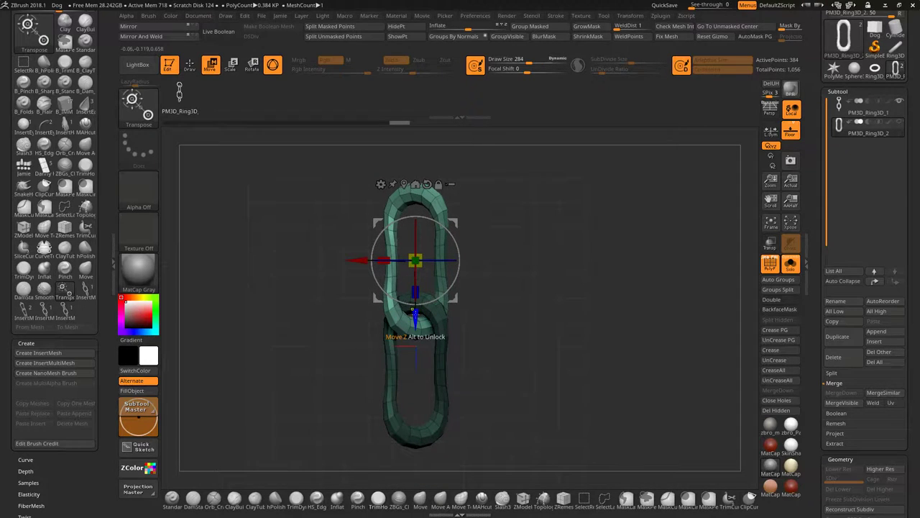
{"action": "left_click_drag", "start_coordinate": [414, 313], "coordinate": [415, 204], "text": "ctrl"}
{"action": "left_click_drag", "start_coordinate": [535, 264], "coordinate": [524, 291], "text": "alt"}
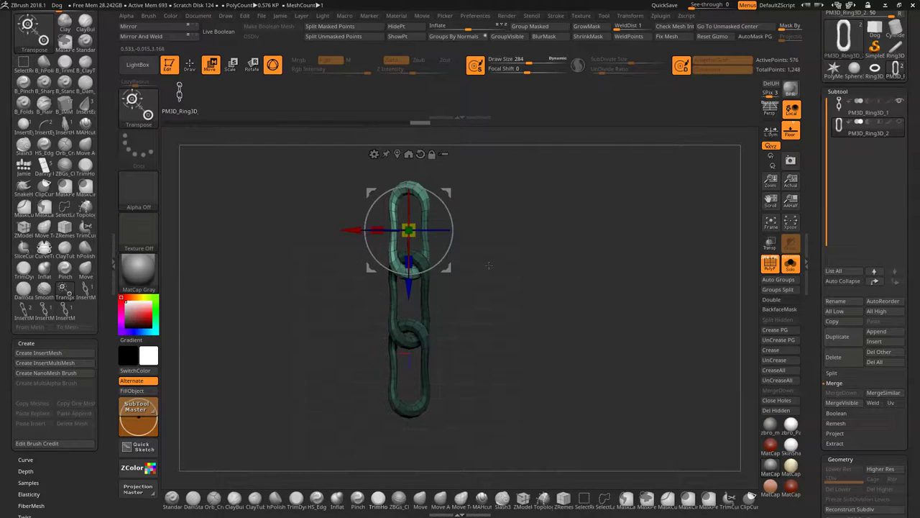
Step: Clear the mask from the chain and auto-group the three links into separate polygroups
{"action": "left_click_drag", "start_coordinate": [489, 265], "coordinate": [471, 180]}
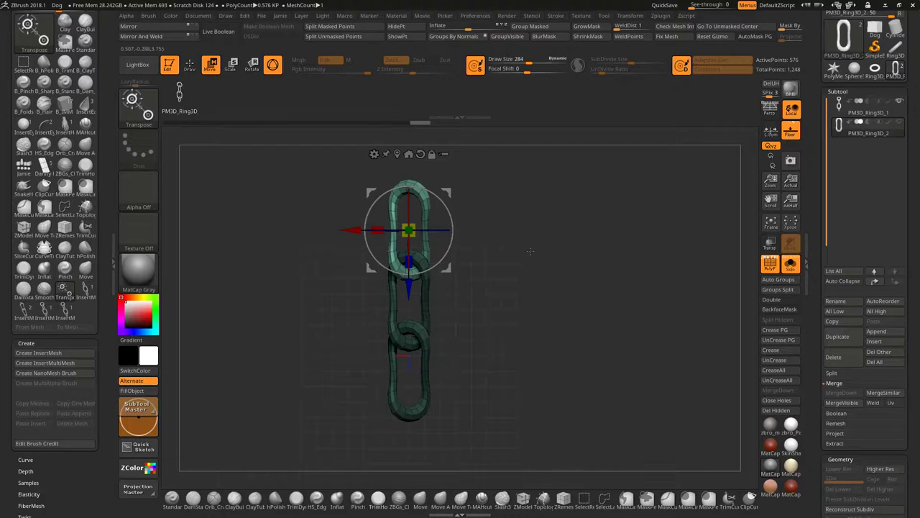
{"action": "left_click_drag", "start_coordinate": [526, 233], "coordinate": [566, 246], "text": "ctrl"}
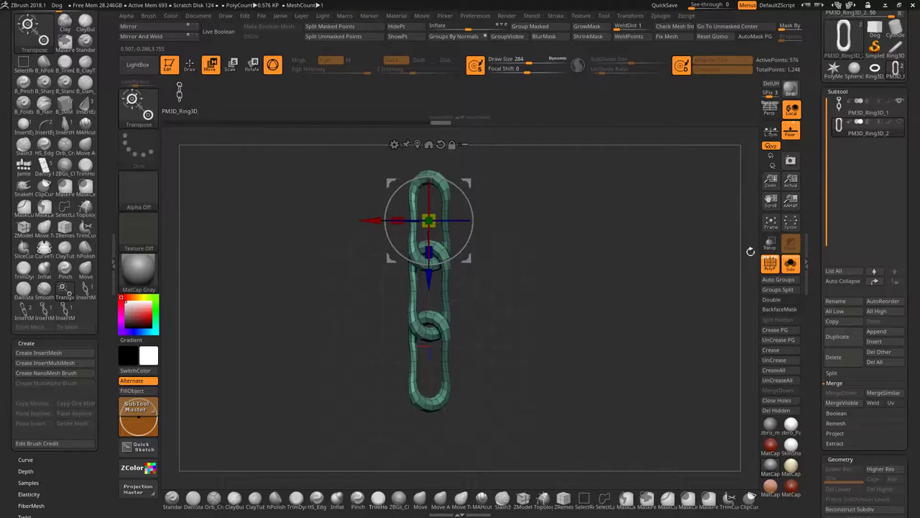
{"action": "left_click", "coordinate": [778, 279]}
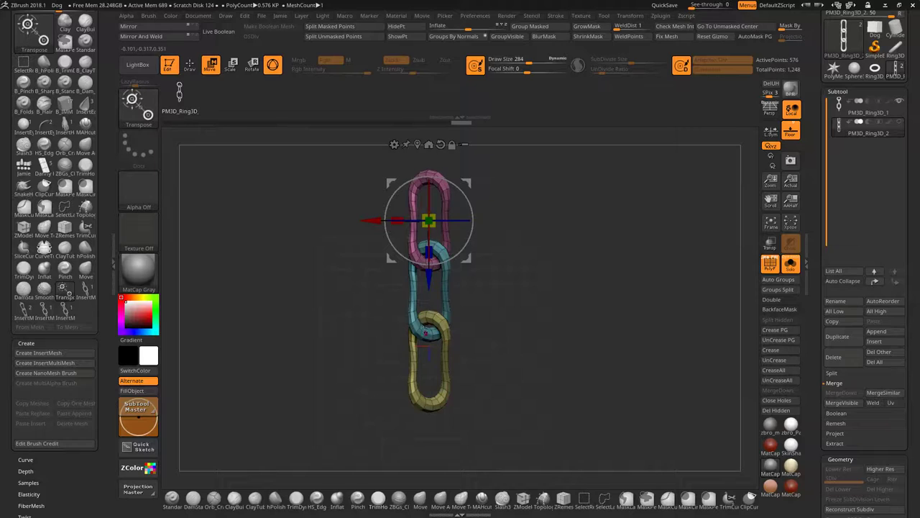
{"action": "mouse_move", "coordinate": [587, 236]}
{"action": "left_mouse_down", "text": "alt"}
{"action": "mouse_move", "coordinate": [581, 243]}
{"action": "mouse_move", "coordinate": [581, 230]}
{"action": "left_mouse_up", "text": "alt"}
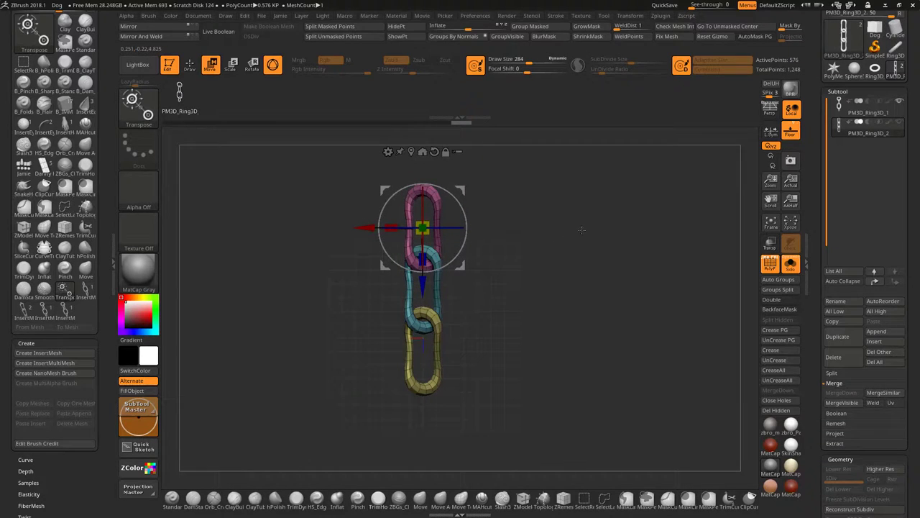
{"action": "key", "text": "q"}
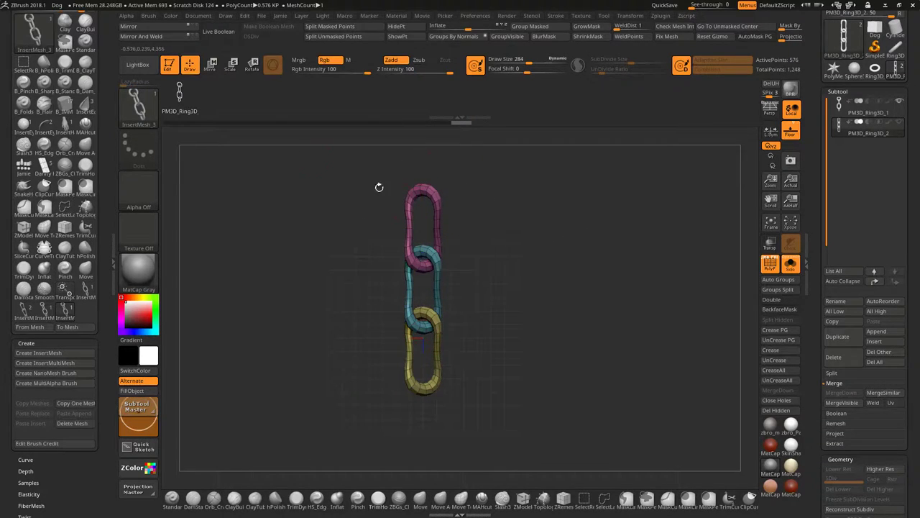
{"action": "left_click", "coordinate": [210, 64]}
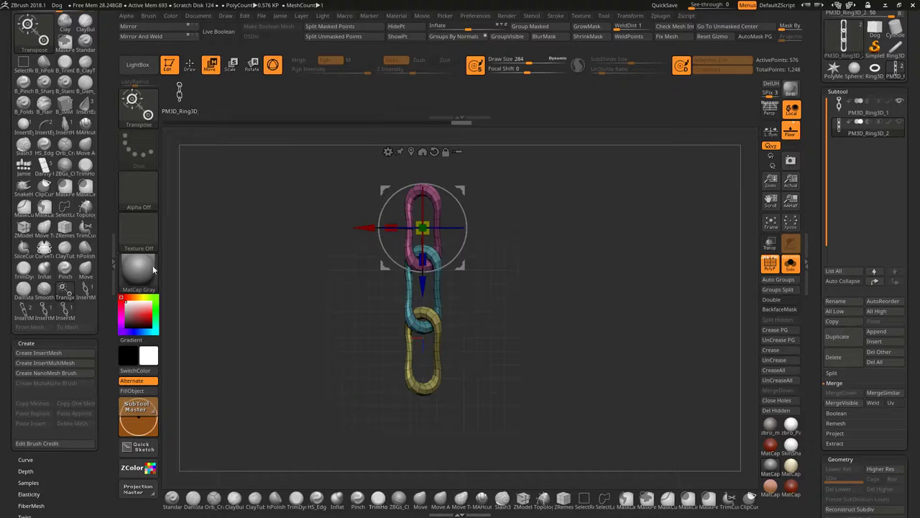
{"action": "left_click", "coordinate": [71, 353]}
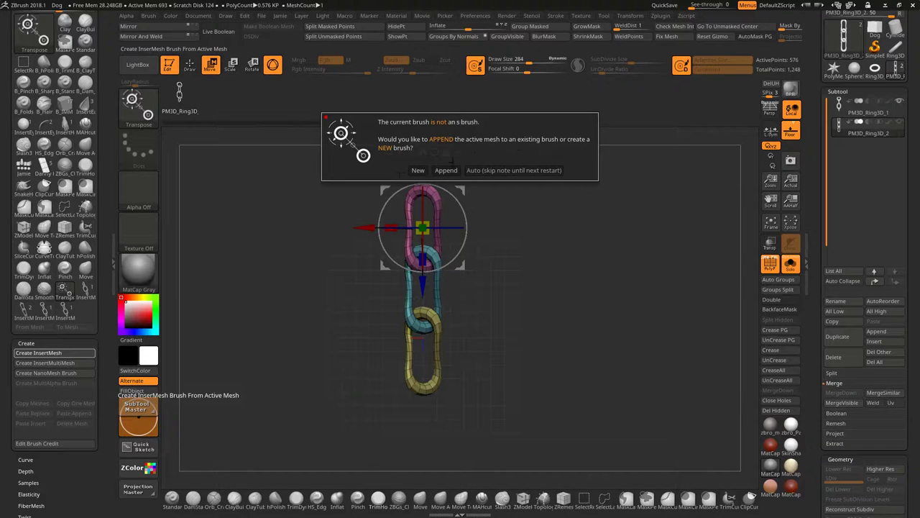
{"action": "left_click", "coordinate": [398, 170]}
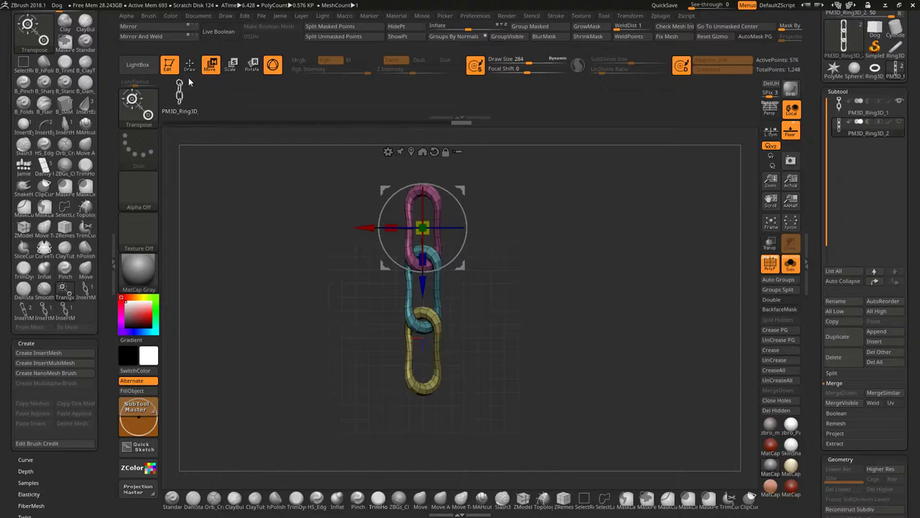
Step: Create an InsertMesh from the three-link chain in Draw mode and append it to the existing chain brush
{"action": "left_click", "coordinate": [189, 64]}
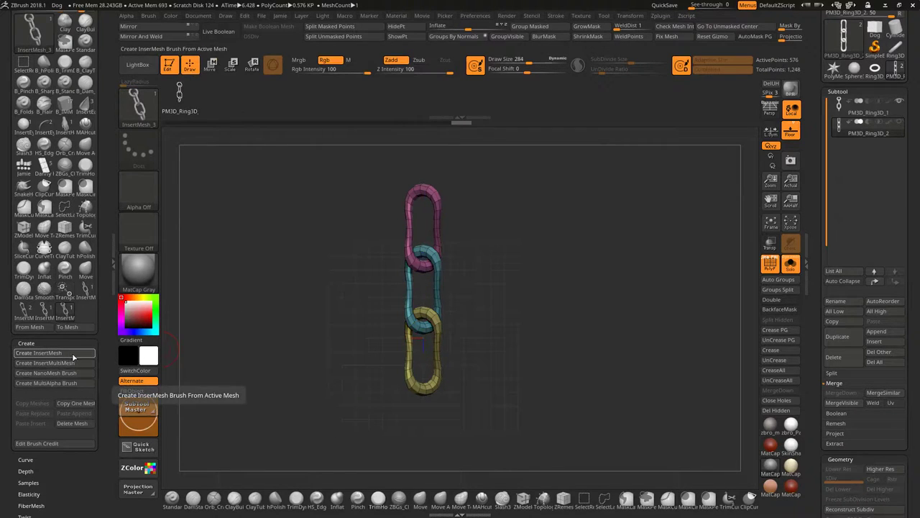
{"action": "left_click", "coordinate": [66, 355]}
{"action": "left_click", "coordinate": [445, 170]}
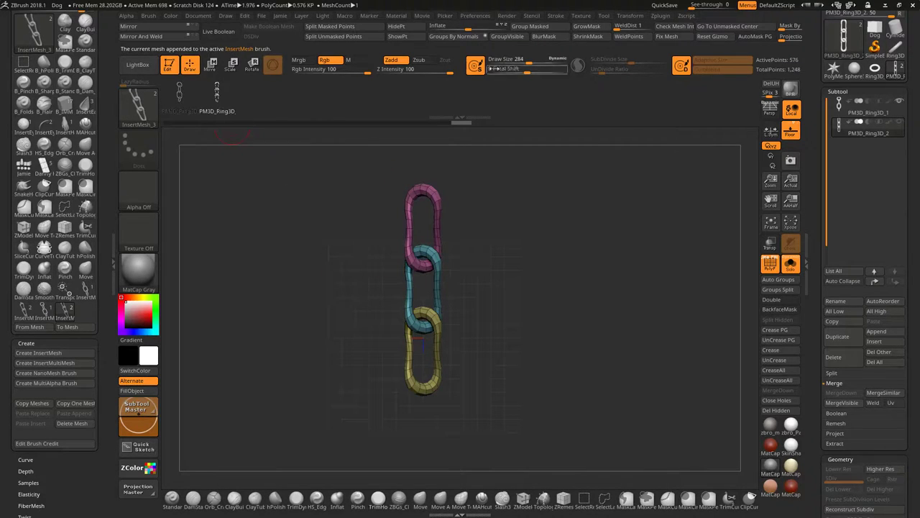
Step: Enable the curve stroke for the appended mesh, draw a test chain outward from the top link's side, and inspect its links and ends
{"action": "left_click", "coordinate": [557, 16]}
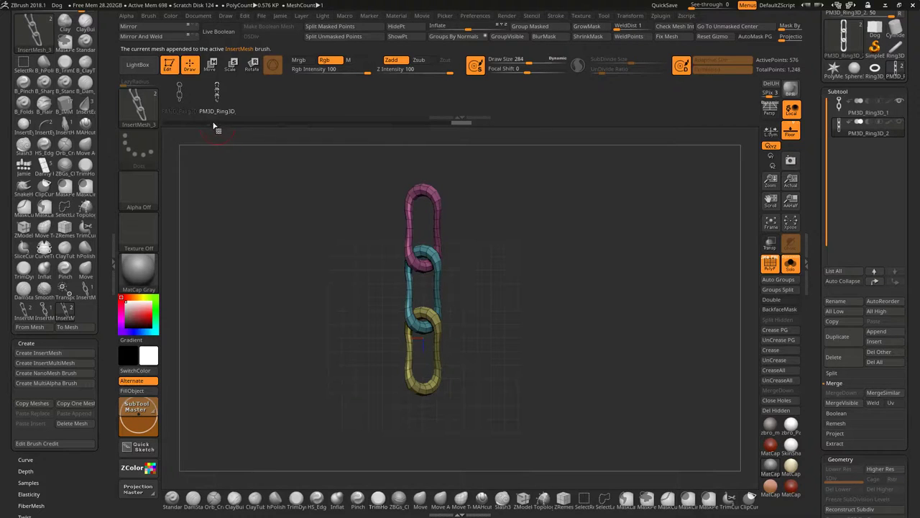
{"action": "left_click_drag", "start_coordinate": [540, 226], "coordinate": [518, 262], "text": "alt"}
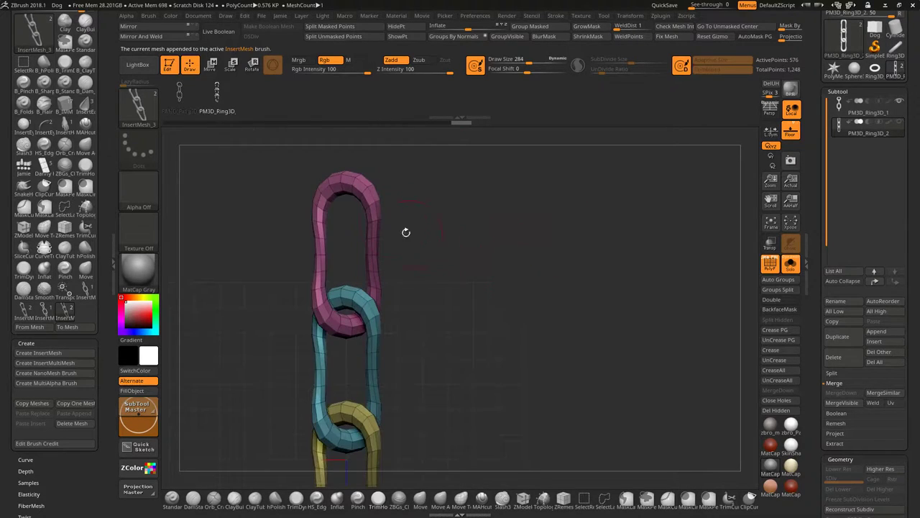
{"action": "left_click_drag", "start_coordinate": [473, 204], "coordinate": [741, 228]}
{"action": "left_click_drag", "start_coordinate": [560, 277], "coordinate": [431, 304], "text": "alt"}
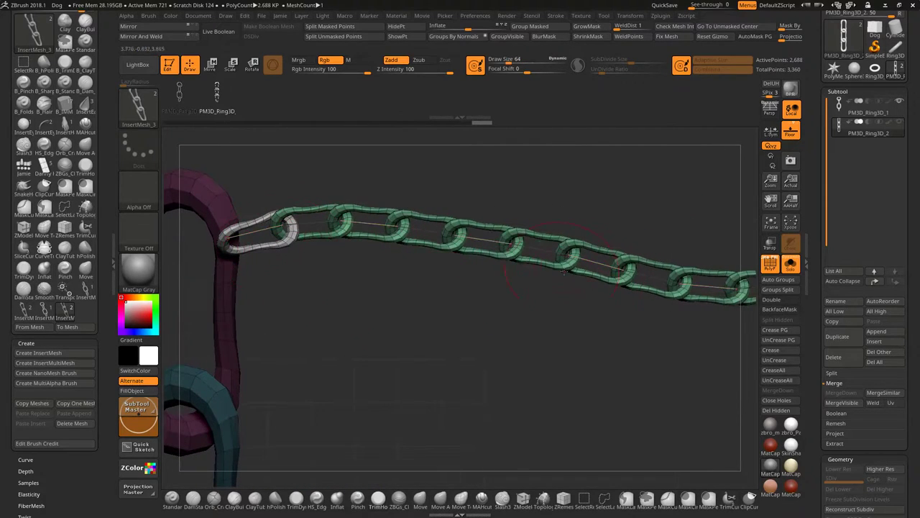
{"action": "left_click_drag", "start_coordinate": [566, 310], "coordinate": [516, 316], "text": "alt"}
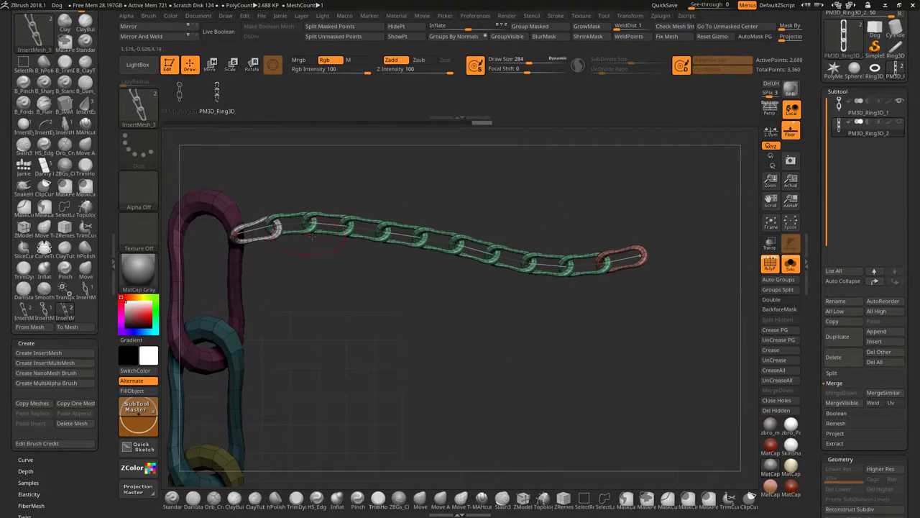
{"action": "right_click_drag", "start_coordinate": [530, 314], "coordinate": [579, 324]}
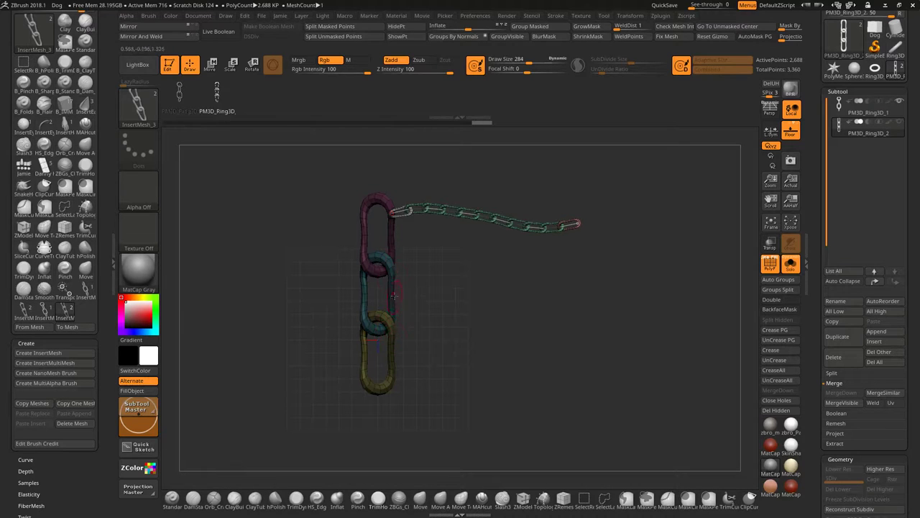
{"action": "left_click_drag", "start_coordinate": [542, 272], "coordinate": [577, 286]}
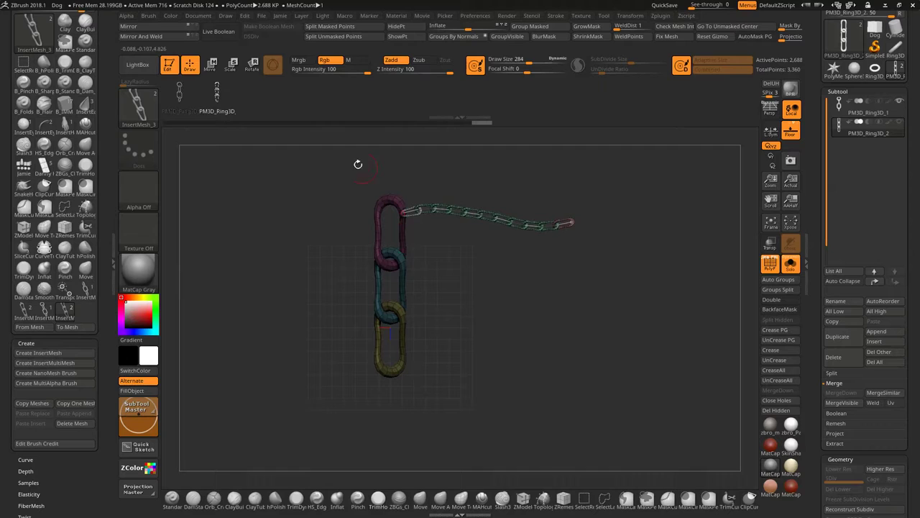